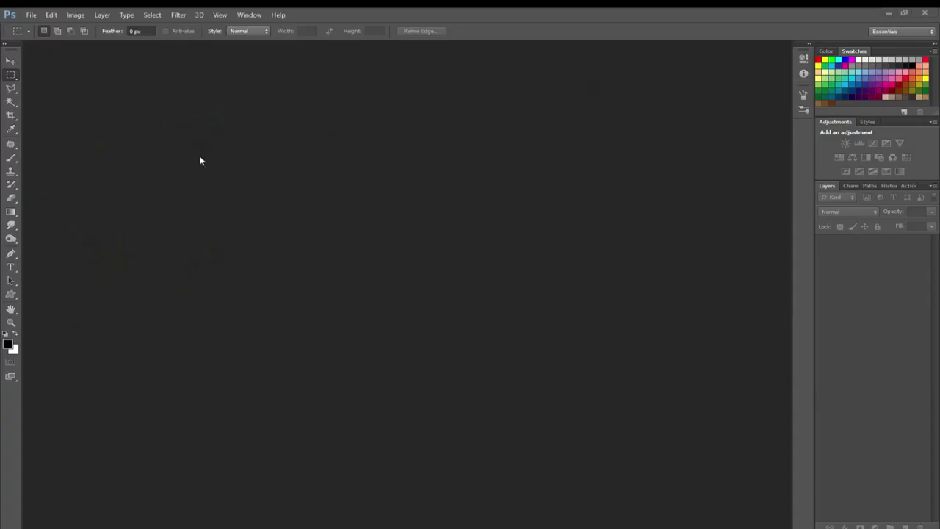
# Open the Model video as a new document
pyautogui.click(33, 16)
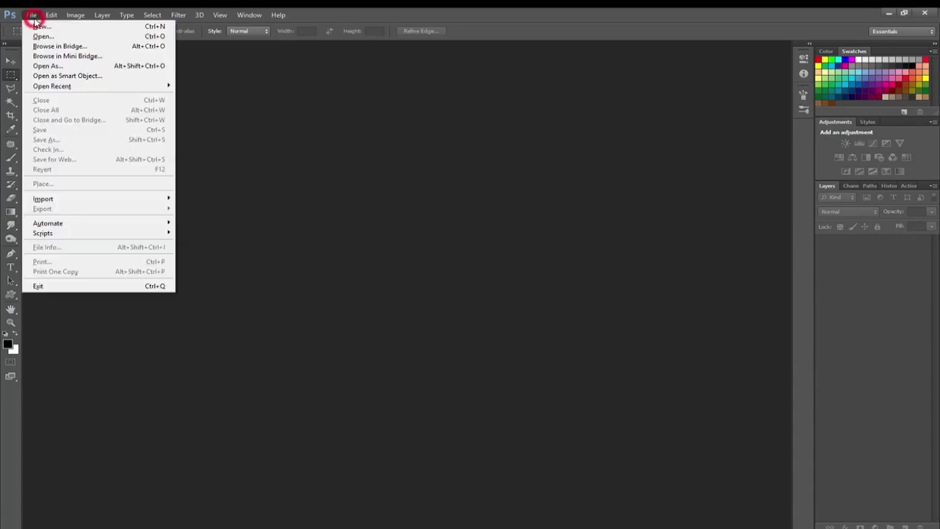
pyautogui.click(42, 37)
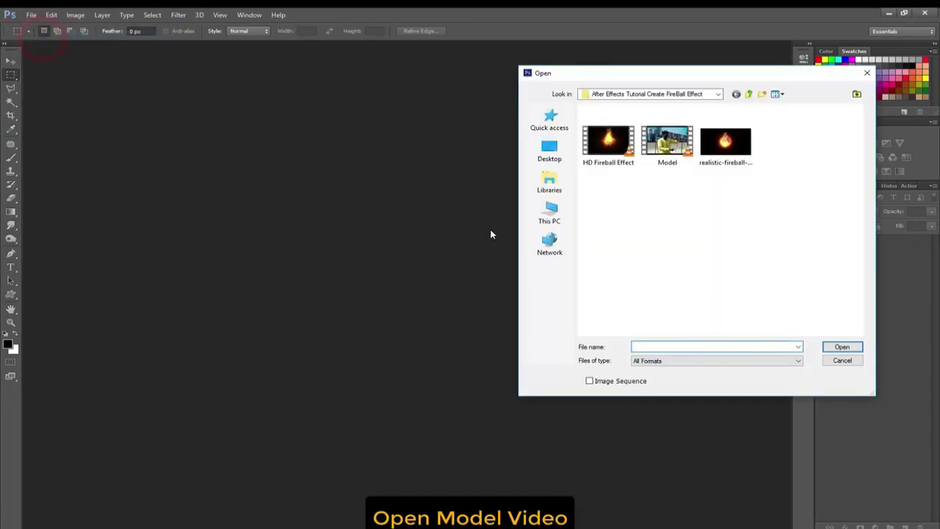
pyautogui.click(667, 166)
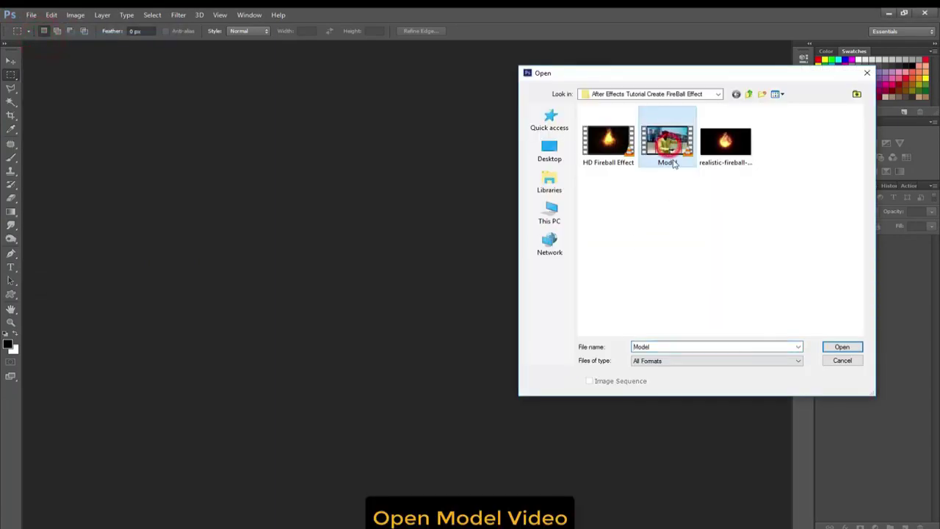
pyautogui.click(841, 347)
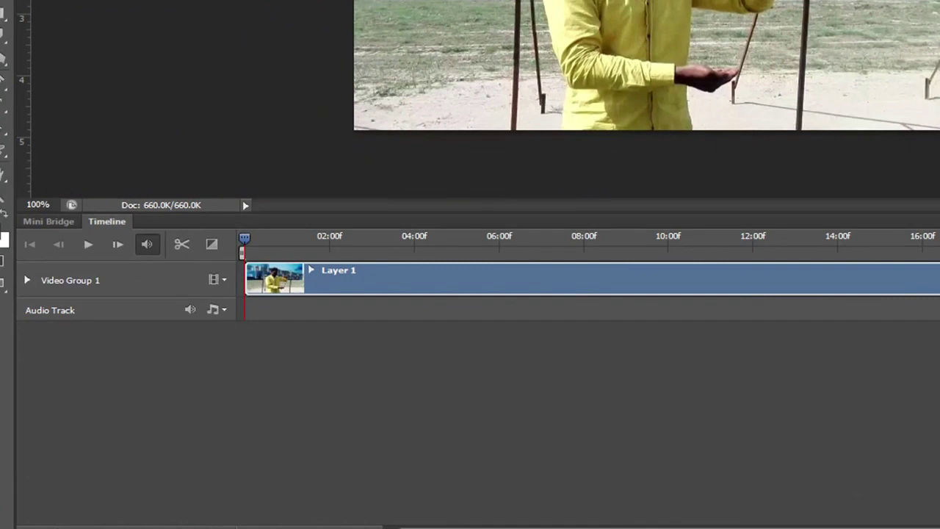
# Hide and re-show the Timeline panel, then scrub the playhead to about 01:16
pyautogui.hotkey('alt', 'w')
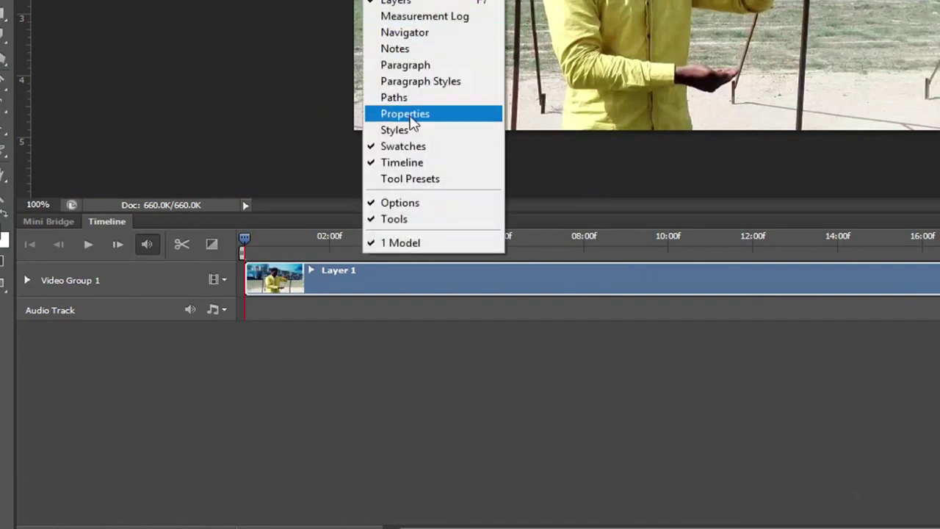
pyautogui.click(394, 163)
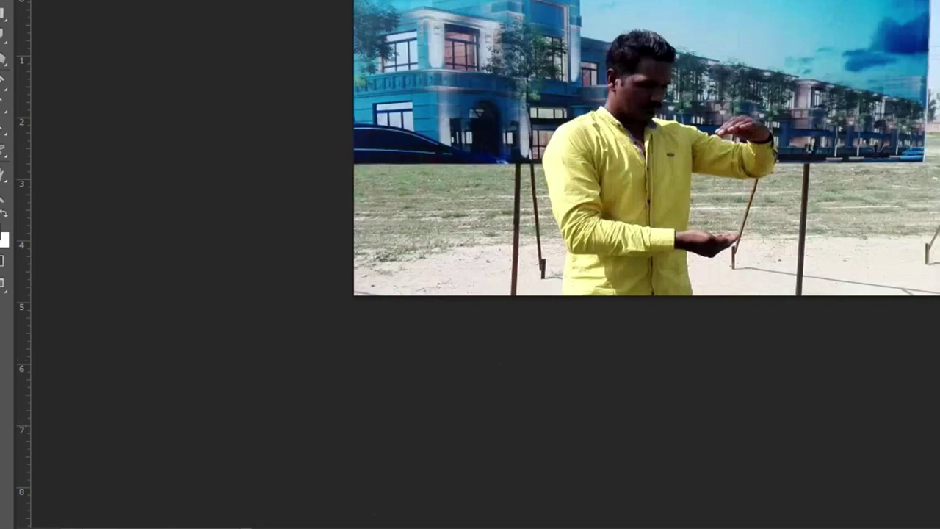
pyautogui.click(379, 0)
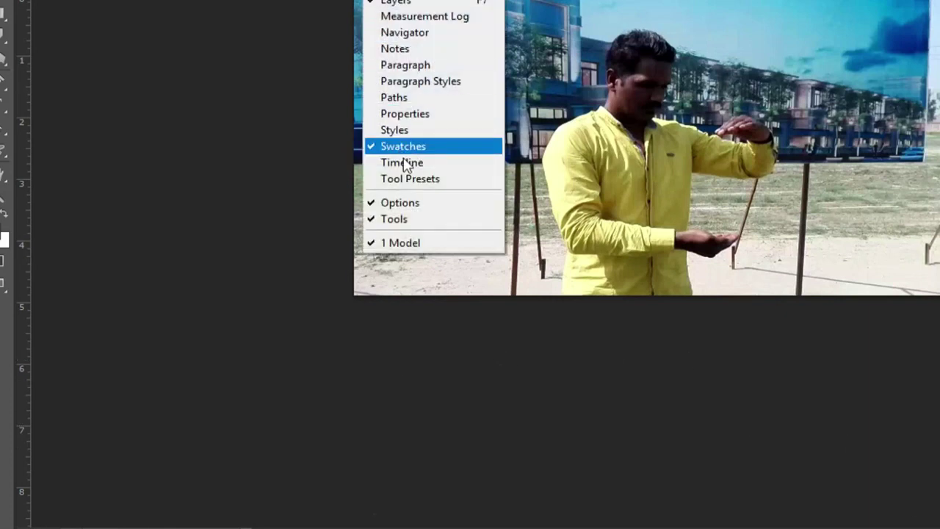
pyautogui.click(426, 163)
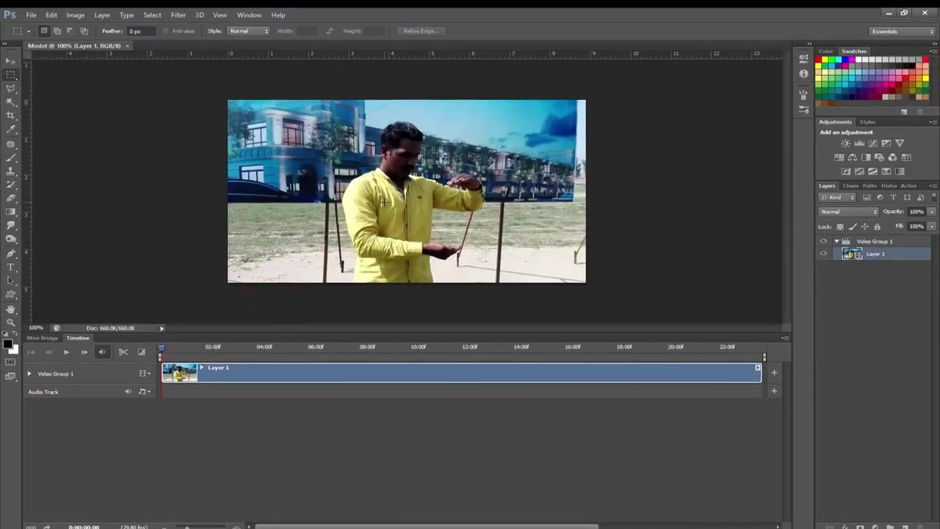
pyautogui.moveTo(161, 349)
pyautogui.mouseDown()
pyautogui.moveTo(766, 372)
pyautogui.moveTo(152, 377)
pyautogui.mouseUp()
# Open the HD Fireball Effect video
pyautogui.click(31, 15)
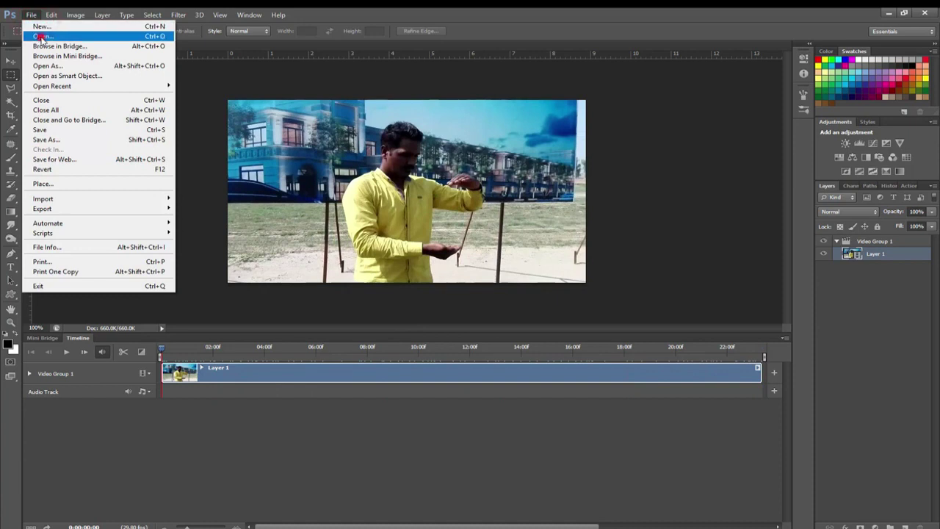
pyautogui.click(42, 38)
pyautogui.click(607, 144)
pyautogui.click(836, 347)
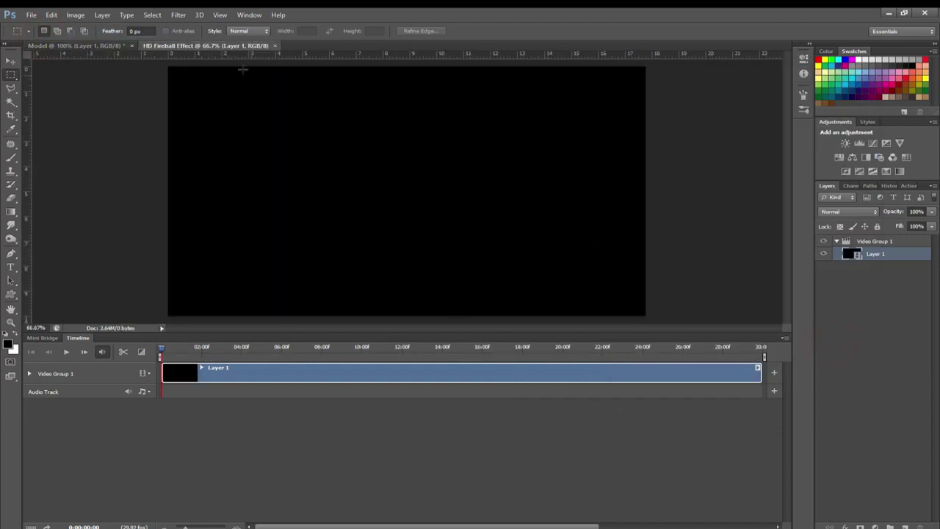
# Copy the fireball layer into the Model document and close the fireball file without saving
pyautogui.moveTo(230, 49); pyautogui.dragTo(263, 293)
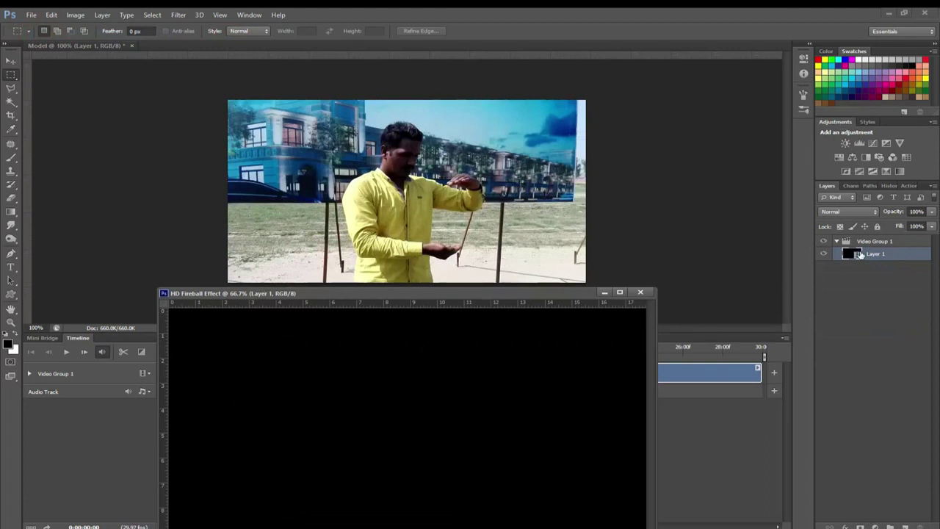
pyautogui.moveTo(856, 255); pyautogui.dragTo(701, 220)
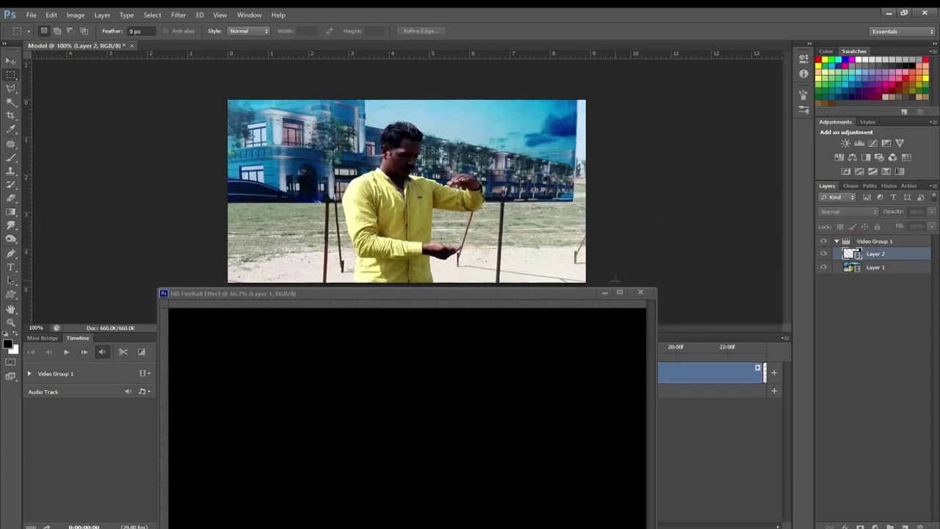
pyautogui.click(640, 294)
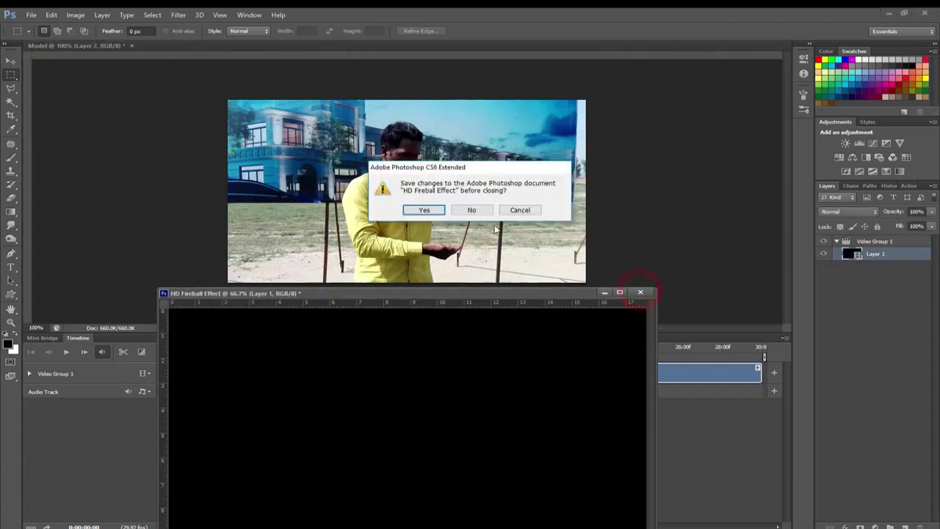
pyautogui.click(472, 210)
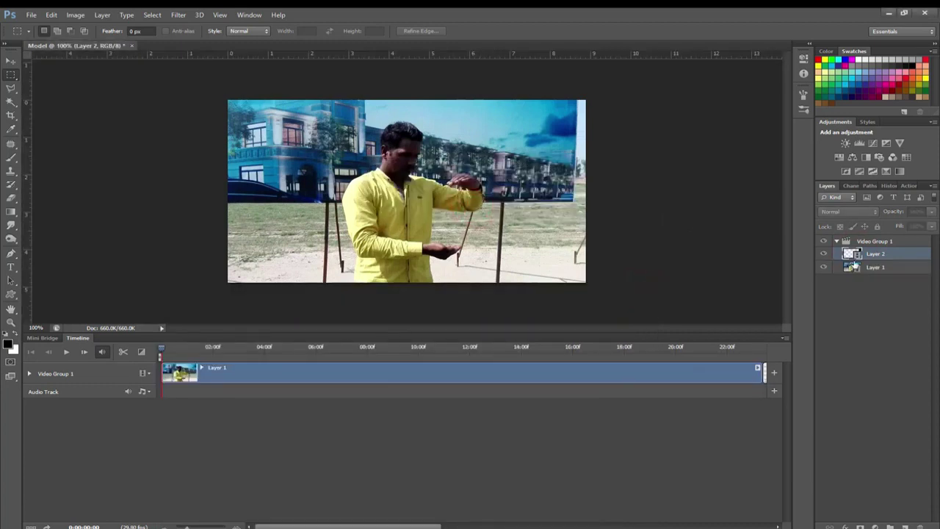
# Move Layer 2 out of Video Group 1 to the top and slide it over the canvas
pyautogui.moveTo(872, 255); pyautogui.dragTo(872, 273)
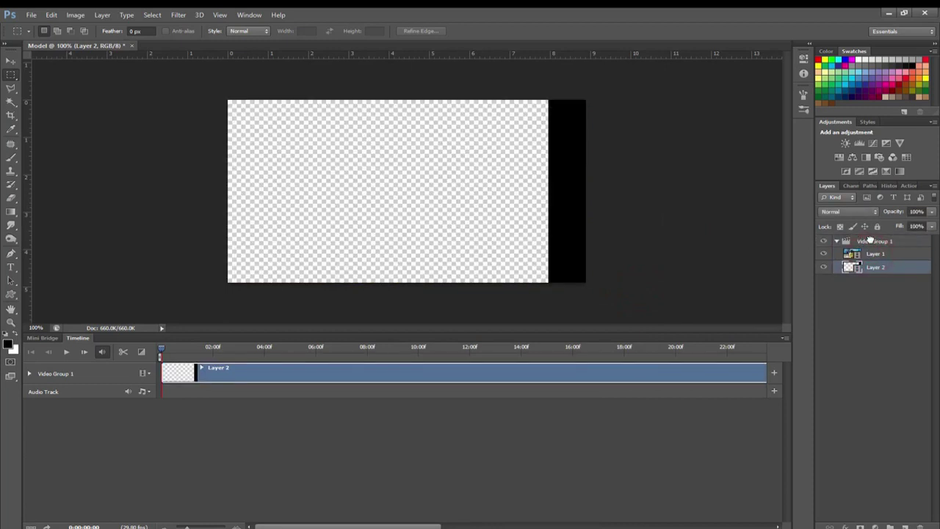
pyautogui.moveTo(852, 268); pyautogui.dragTo(838, 235)
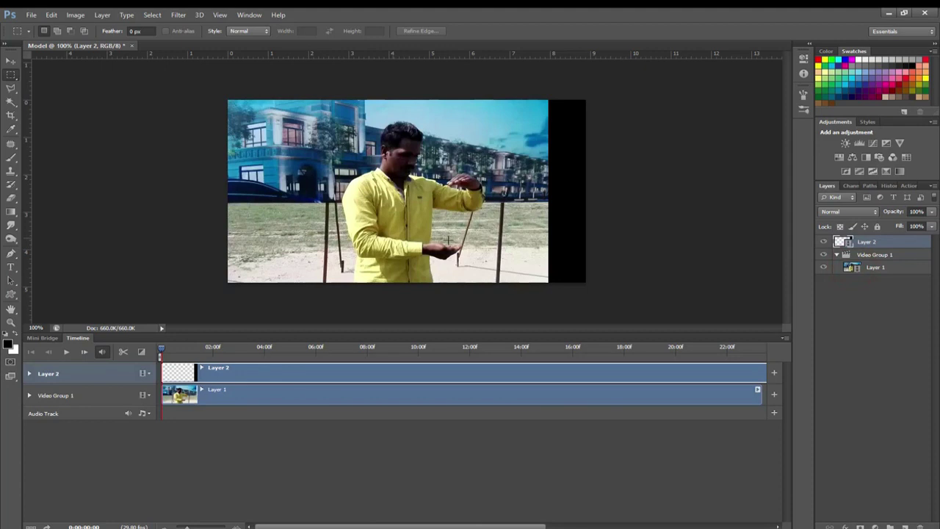
pyautogui.click(11, 61)
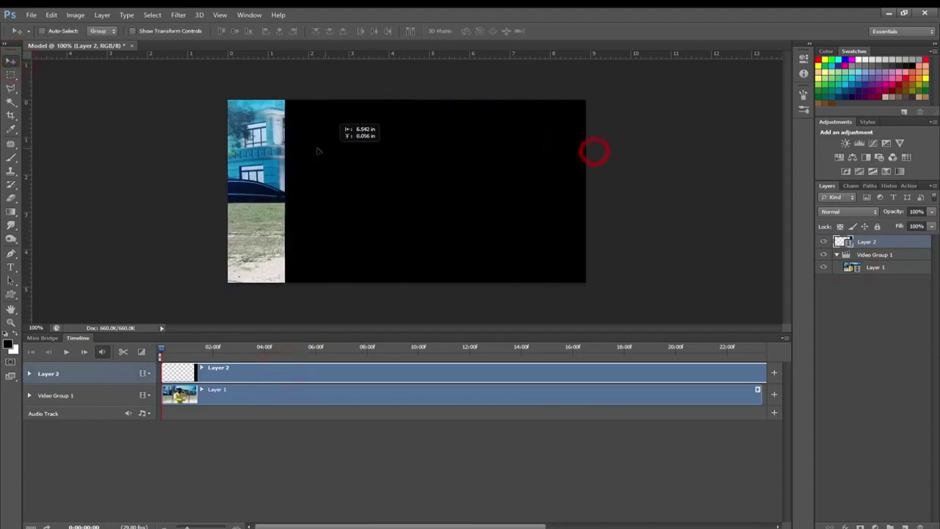
pyautogui.moveTo(594, 151); pyautogui.dragTo(262, 151)
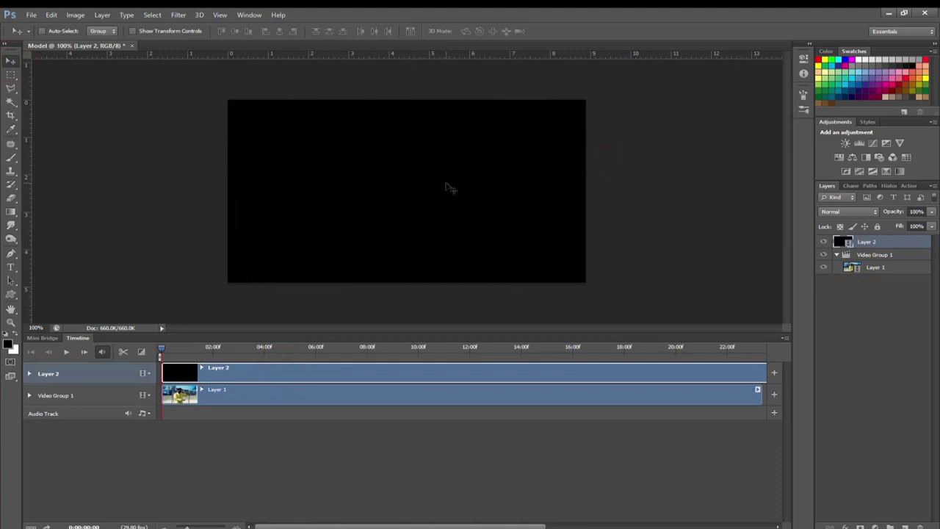
# Convert the fireball to a smart object and scale it to about 50% over the frame
pyautogui.hotkey('ctrl', 't')
pyautogui.click(447, 208)
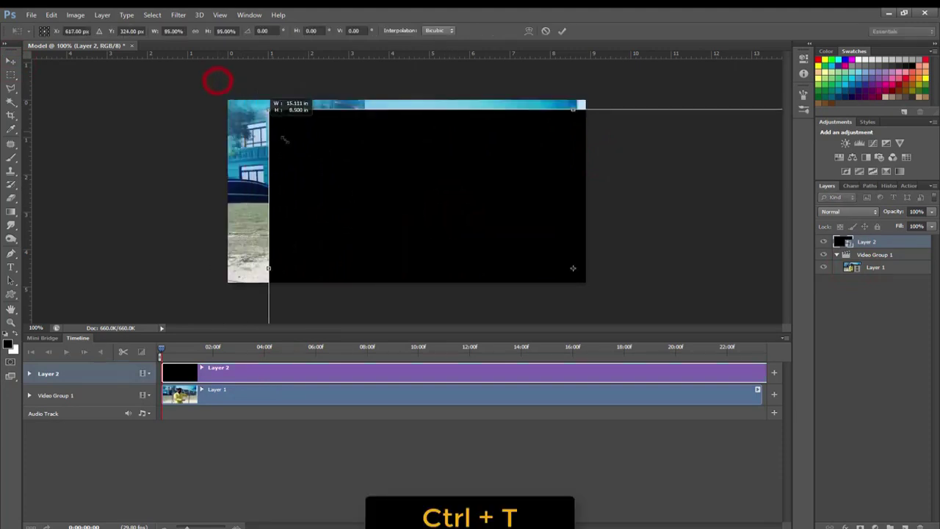
pyautogui.moveTo(215, 82); pyautogui.dragTo(390, 174)
pyautogui.moveTo(429, 233); pyautogui.dragTo(299, 163)
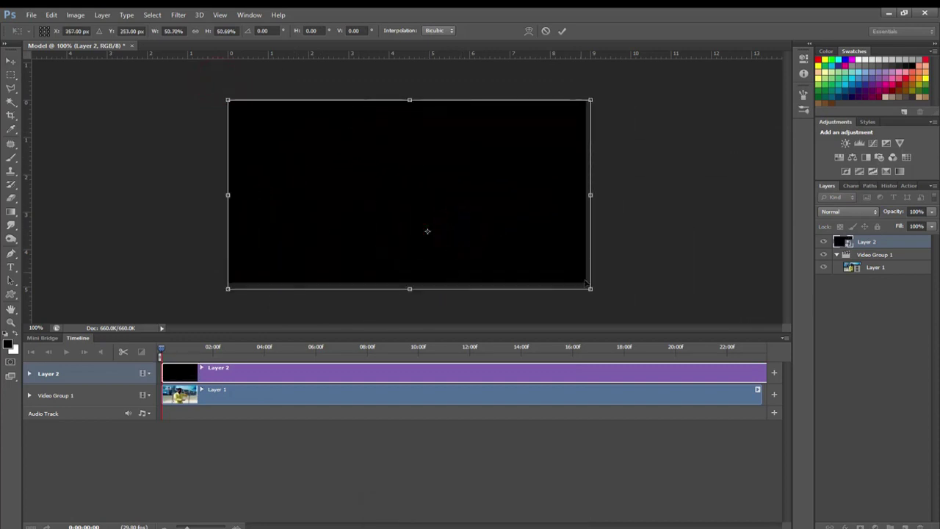
pyautogui.moveTo(592, 289); pyautogui.dragTo(578, 287)
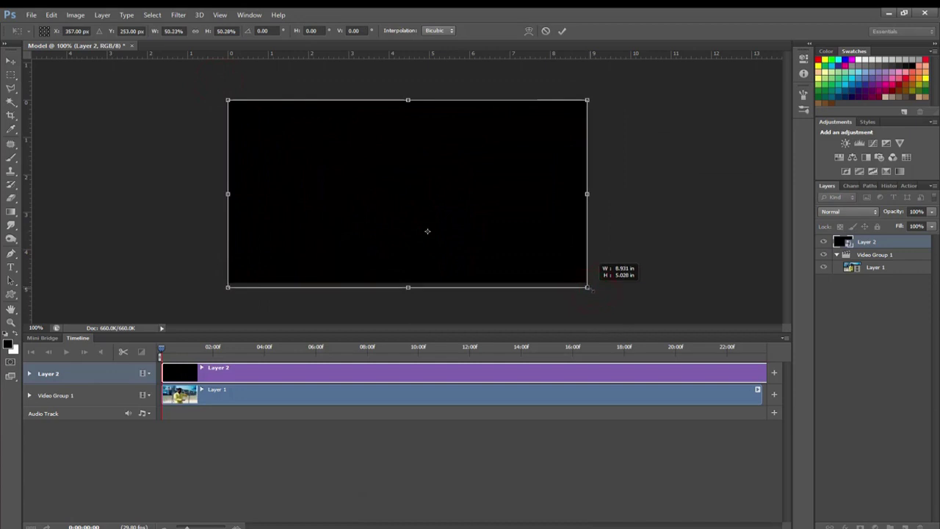
pyautogui.press('Return')
# Play the timeline and scrub to about 17:14 to compare the two clips' ends
pyautogui.click(162, 350)
pyautogui.press('space')
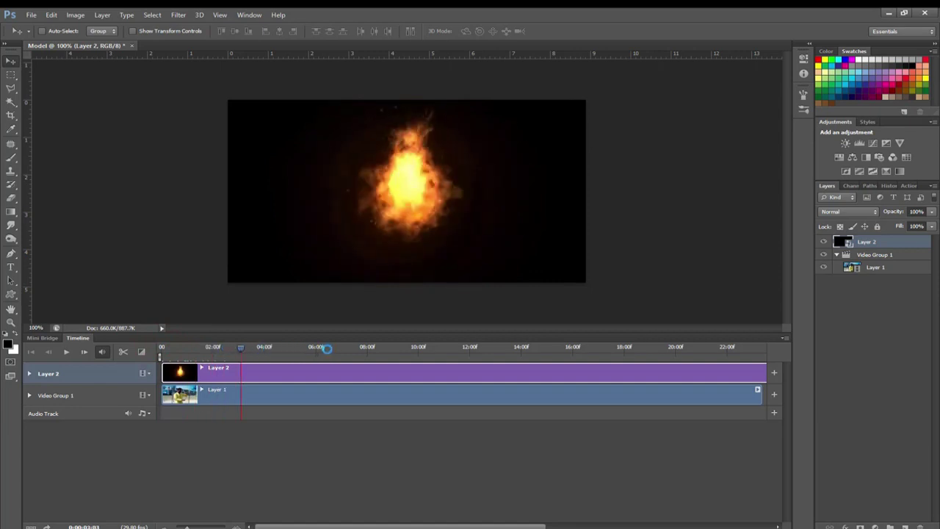
pyautogui.click(445, 349)
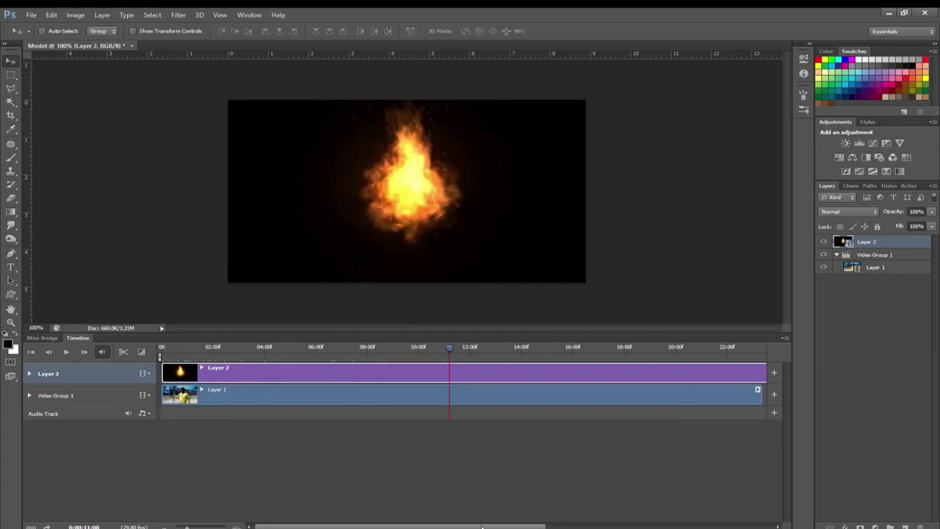
pyautogui.moveTo(481, 527); pyautogui.dragTo(619, 527)
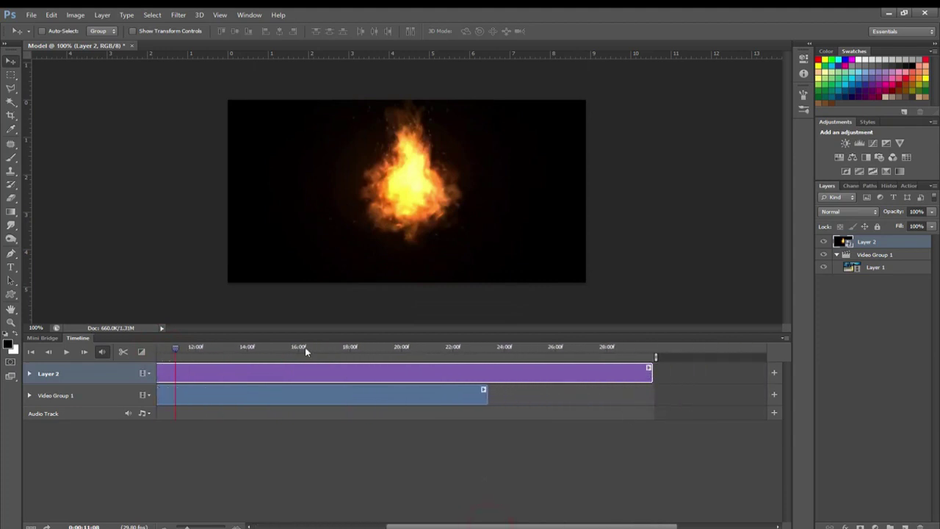
pyautogui.moveTo(190, 354); pyautogui.dragTo(487, 358)
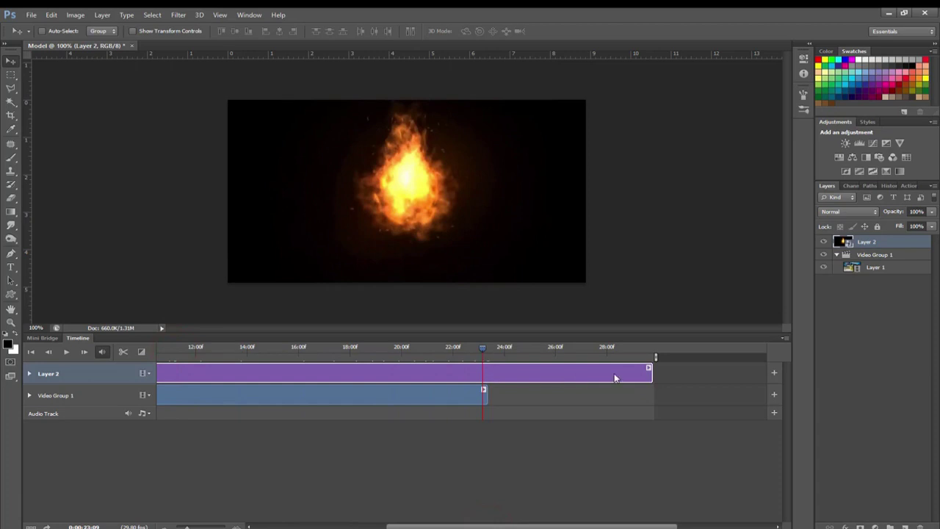
# Trim the fire clip's end to match the Model clip and scrub back to the start
pyautogui.moveTo(644, 375); pyautogui.dragTo(486, 376)
pyautogui.moveTo(497, 526); pyautogui.dragTo(330, 526)
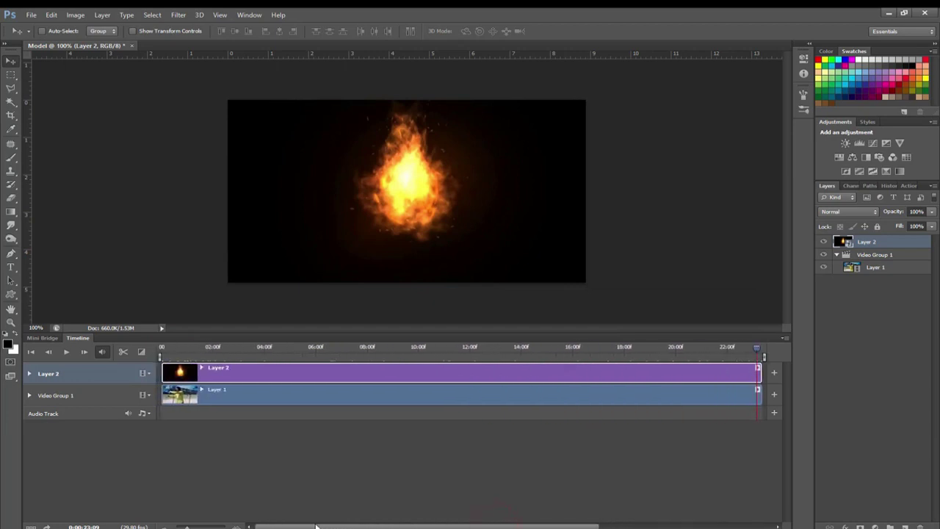
pyautogui.moveTo(759, 354); pyautogui.dragTo(384, 353)
pyautogui.moveTo(316, 353); pyautogui.dragTo(251, 354)
pyautogui.moveTo(194, 357); pyautogui.dragTo(162, 360)
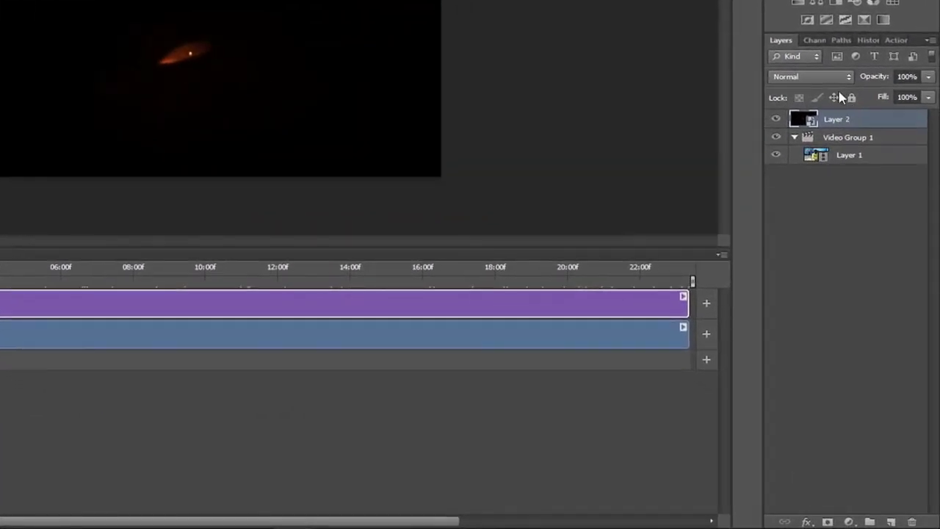
# Set Layer 2's blend mode to Screen and scrub to a frame showing the fire
pyautogui.click(835, 77)
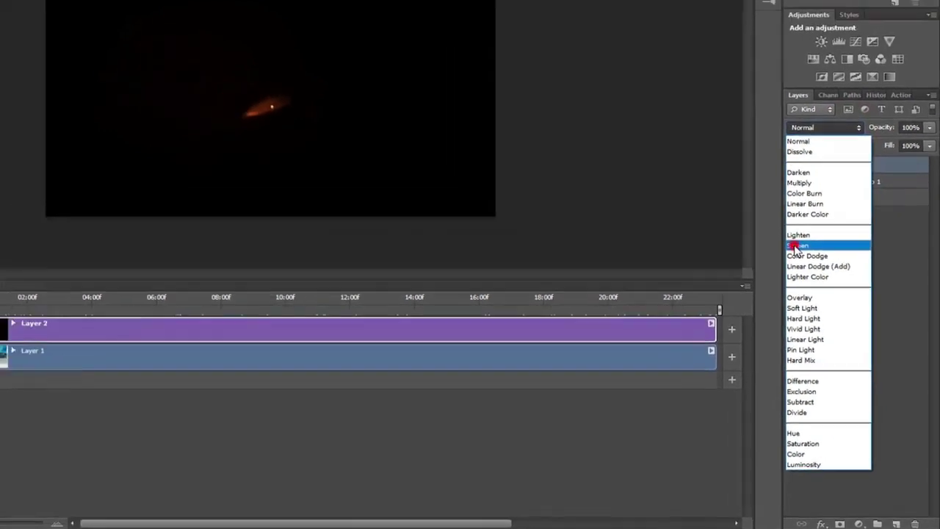
pyautogui.click(780, 210)
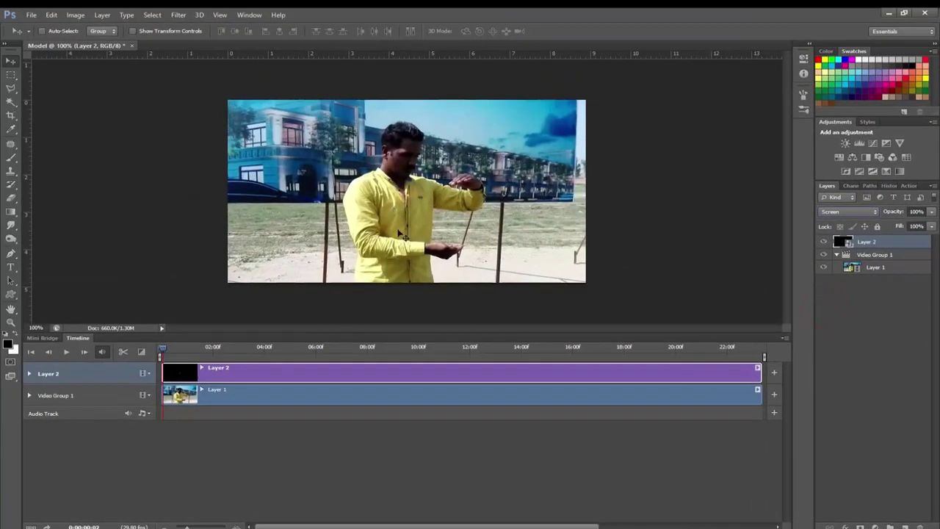
pyautogui.moveTo(163, 350)
pyautogui.mouseDown()
pyautogui.moveTo(185, 348)
pyautogui.moveTo(163, 351)
pyautogui.mouseUp()
# Expand Layer 2's track, drag the fireball onto the man's hands, then expand Video Group 1
pyautogui.click(29, 375)
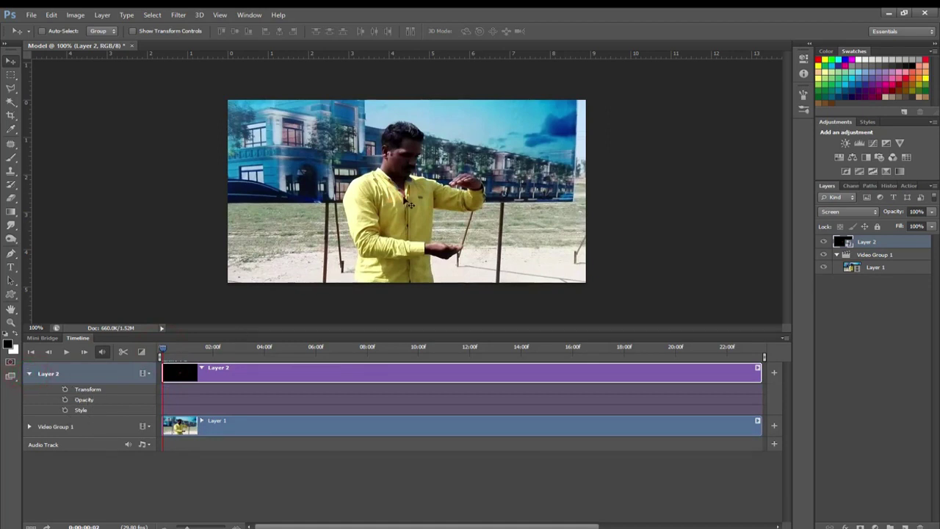
pyautogui.click(373, 373)
pyautogui.moveTo(394, 199)
pyautogui.mouseDown()
pyautogui.moveTo(442, 225)
pyautogui.moveTo(448, 266)
pyautogui.mouseUp()
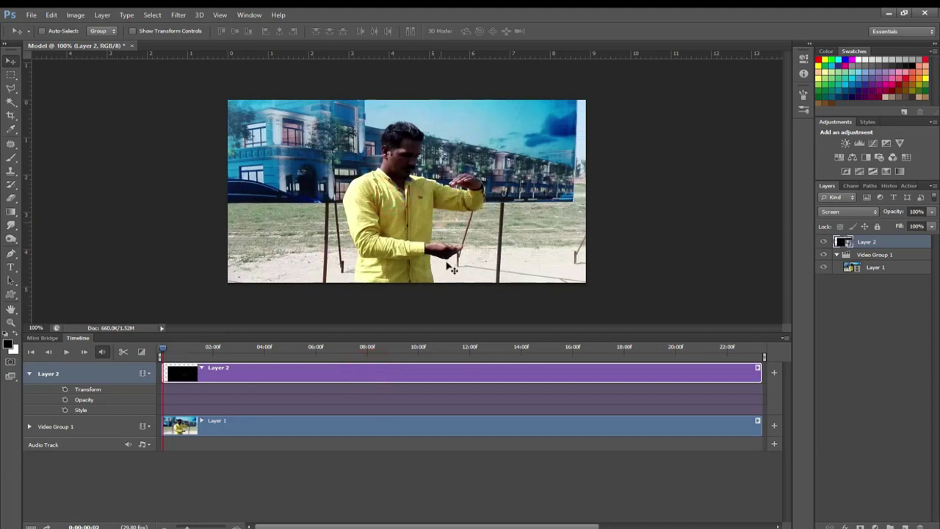
pyautogui.moveTo(163, 351); pyautogui.dragTo(175, 347)
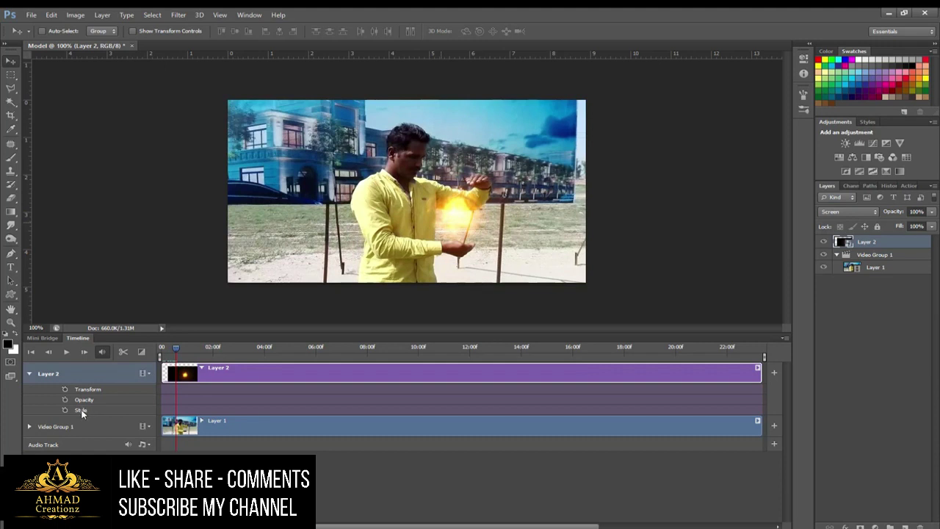
pyautogui.click(29, 427)
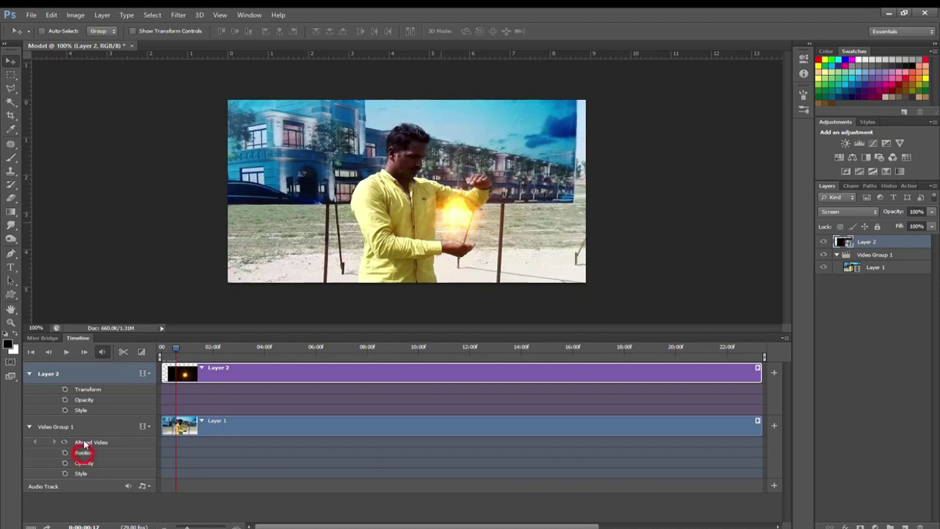
# Select Video Group 1, dismiss the track options, and show the Timeline panel flyout menu
pyautogui.click(92, 417)
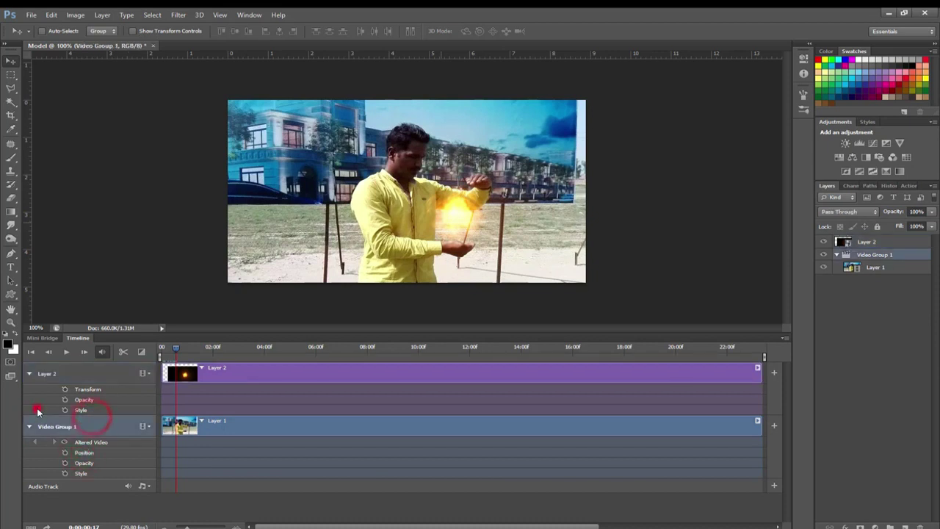
pyautogui.click(149, 376)
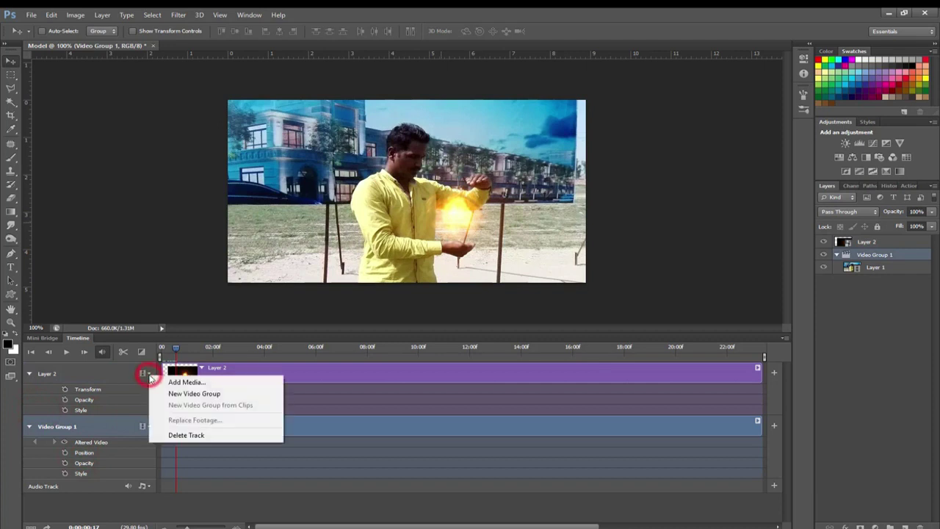
pyautogui.click(100, 400)
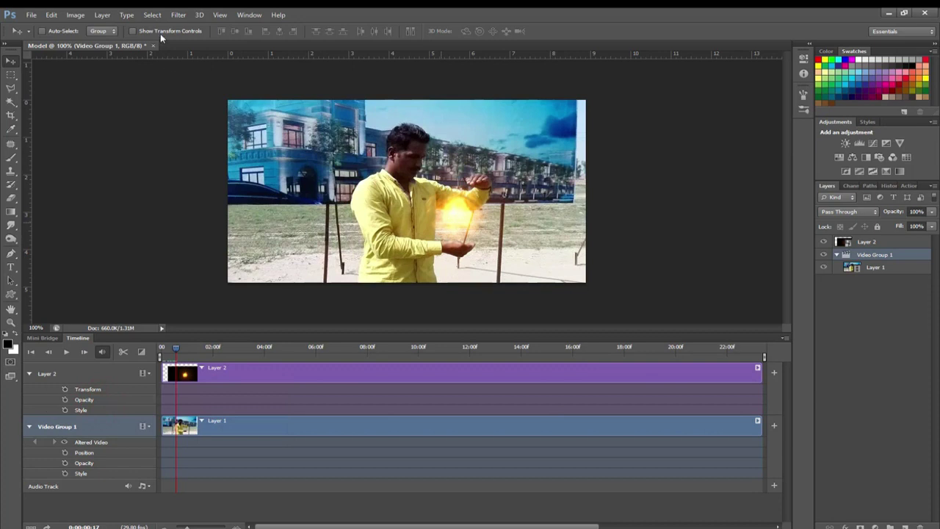
pyautogui.click(781, 340)
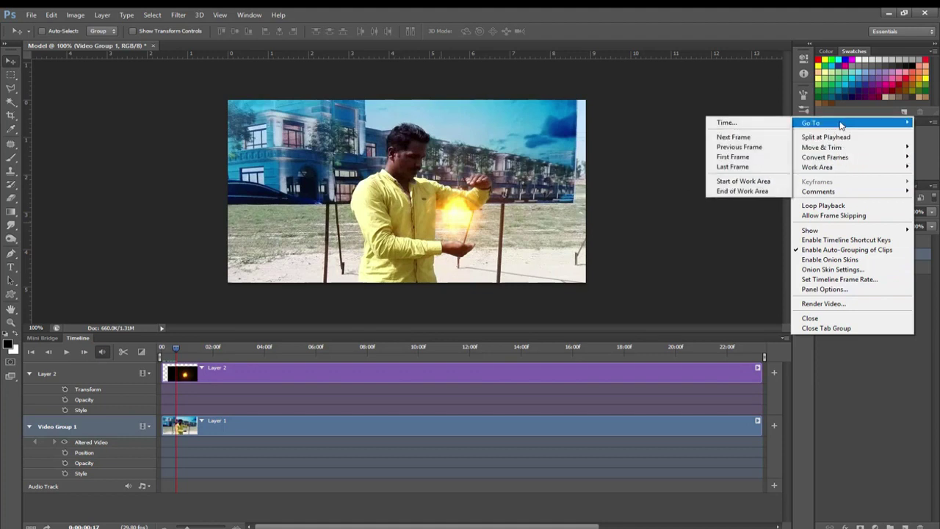
# Rasterize Layer 2 so its timeline track shows a Position property
pyautogui.click(865, 383)
pyautogui.rightClick(881, 244)
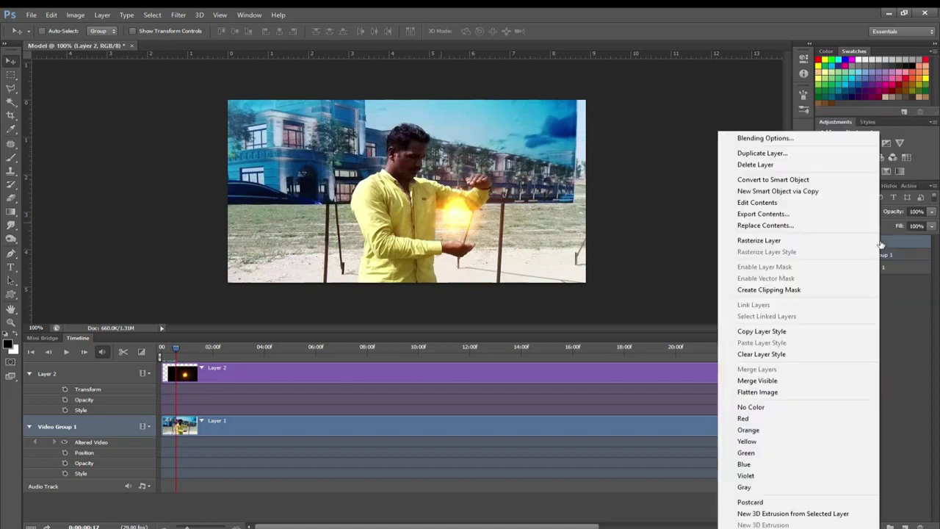
pyautogui.click(814, 243)
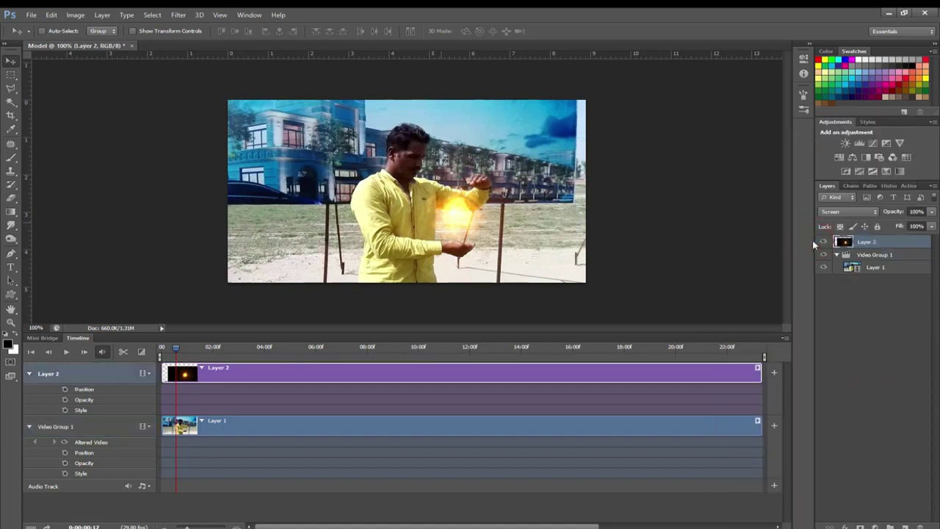
pyautogui.click(123, 396)
# Enable Position keyframes and place the fireball on the hands at 0:25, 1:09, 2:03 and 2:24
pyautogui.click(178, 347)
pyautogui.moveTo(180, 351); pyautogui.dragTo(183, 348)
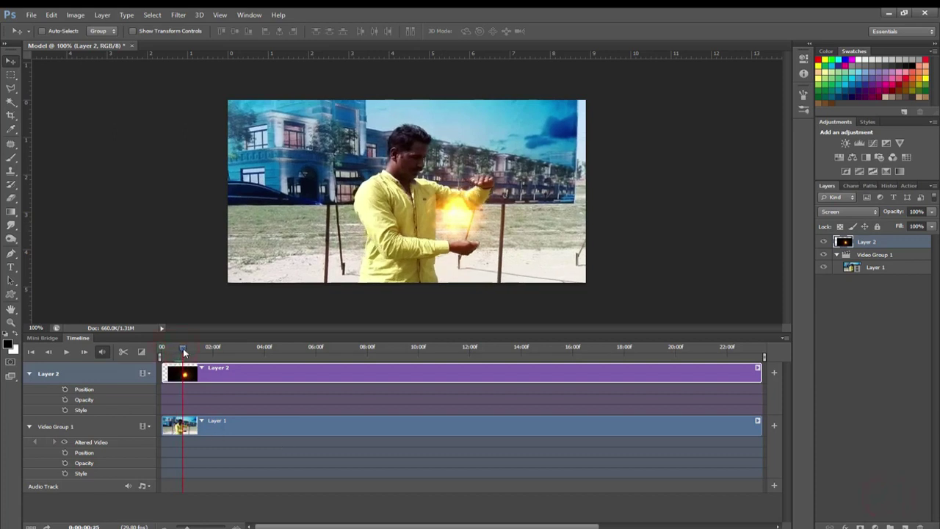
pyautogui.click(64, 390)
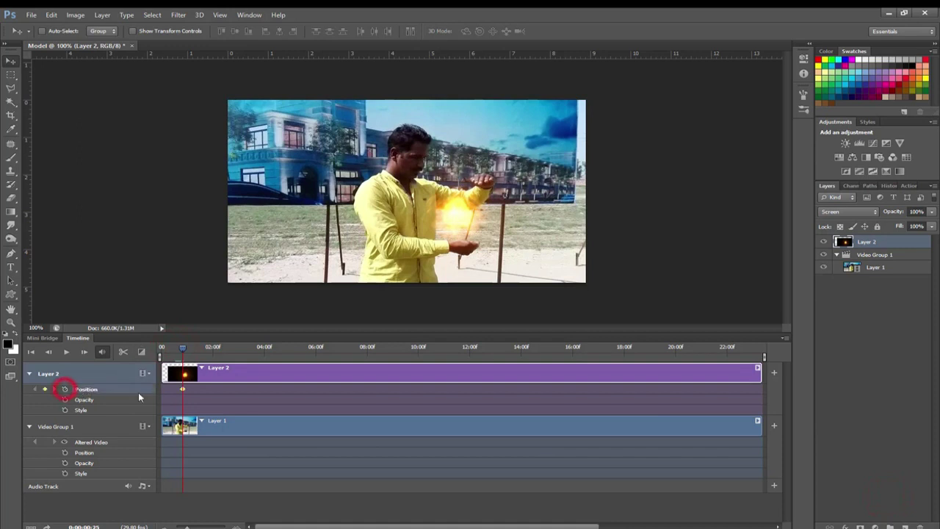
pyautogui.moveTo(455, 233); pyautogui.dragTo(464, 226)
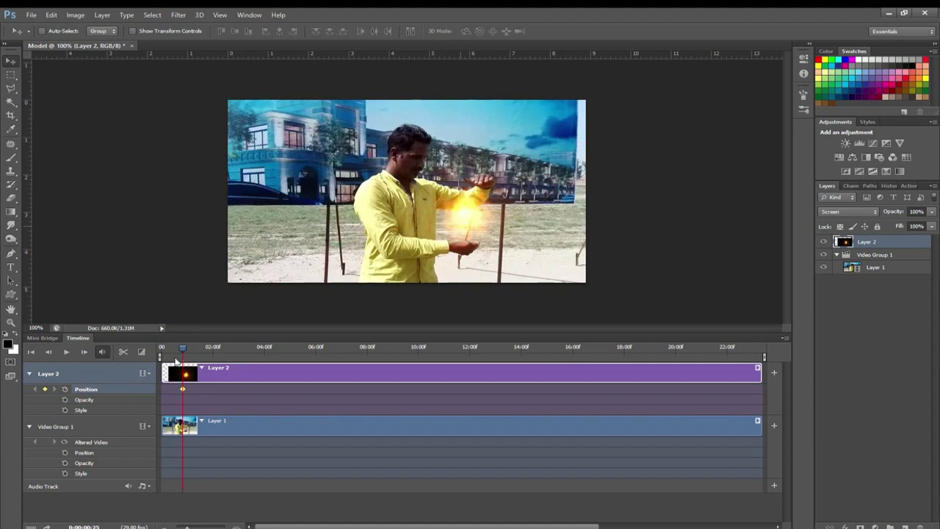
pyautogui.moveTo(184, 350); pyautogui.dragTo(195, 351)
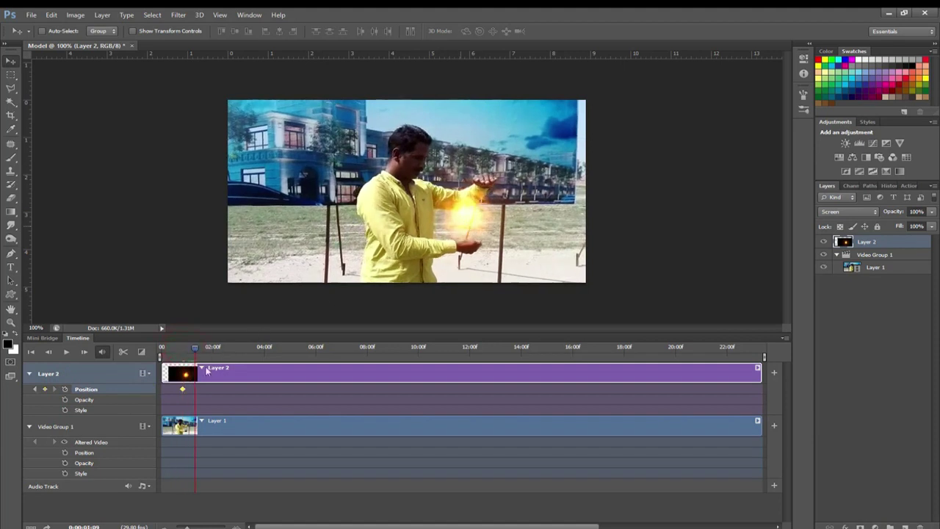
pyautogui.moveTo(465, 217); pyautogui.dragTo(473, 215)
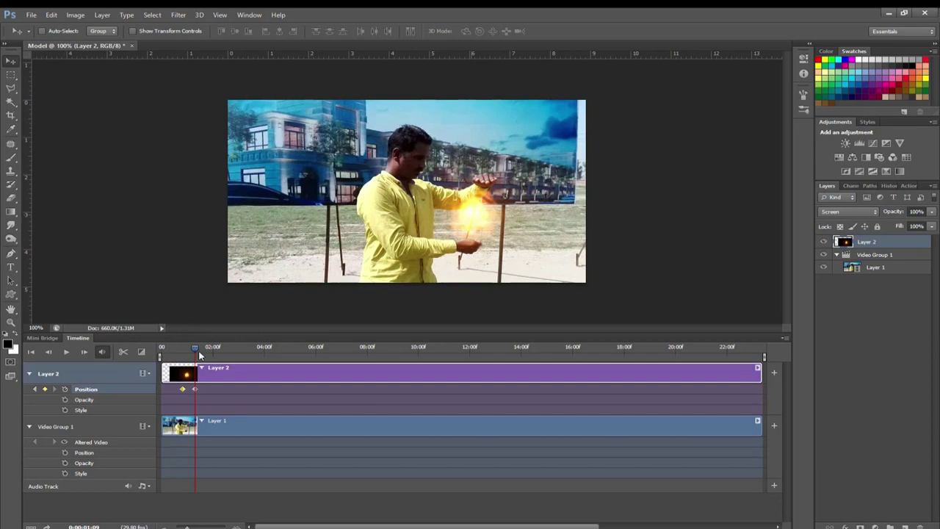
pyautogui.moveTo(197, 351); pyautogui.dragTo(214, 346)
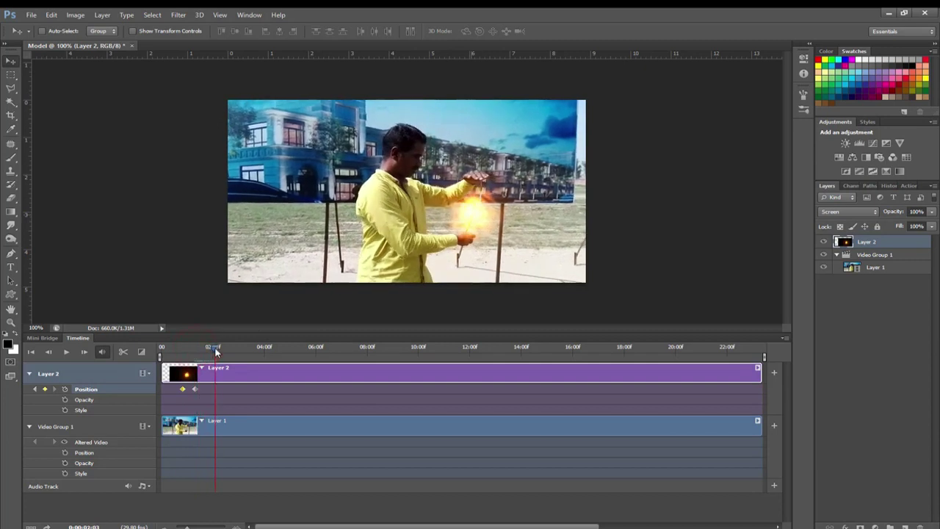
pyautogui.moveTo(473, 220); pyautogui.dragTo(478, 215)
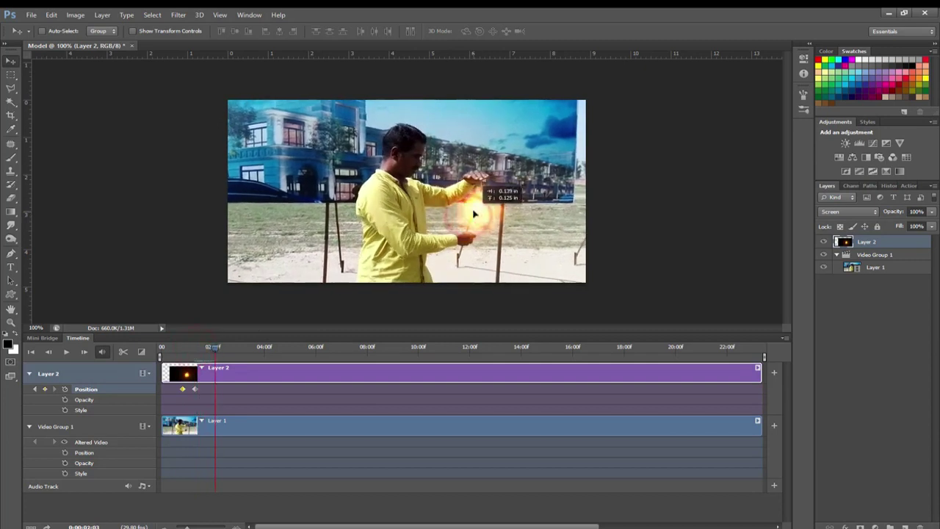
pyautogui.moveTo(215, 351); pyautogui.dragTo(233, 351)
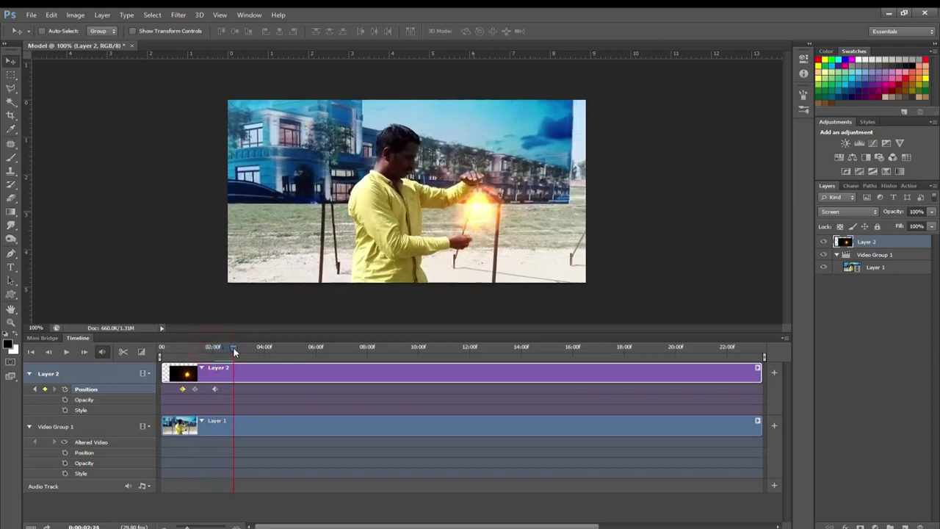
pyautogui.moveTo(485, 208); pyautogui.dragTo(477, 217)
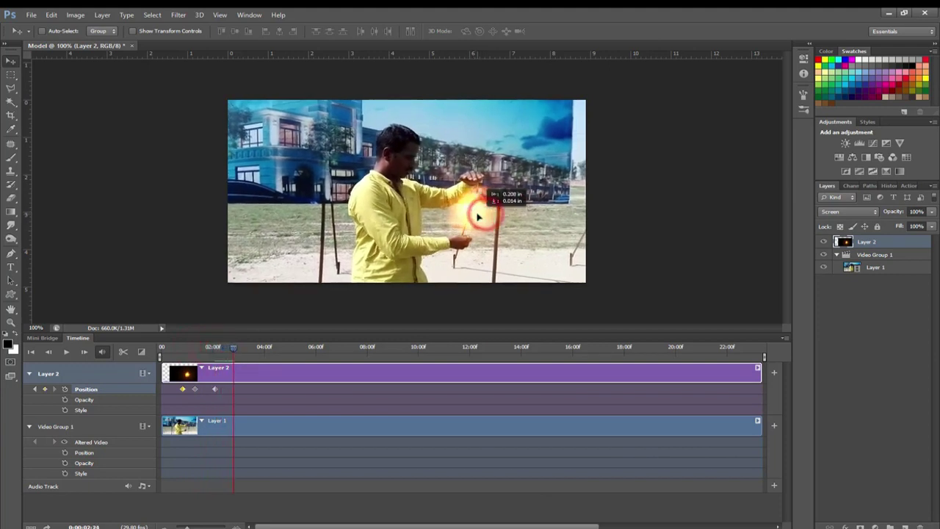
# Shrink the fireball to about 86% at 02:24 and commit the transform
pyautogui.hotkey('ctrl', 't')
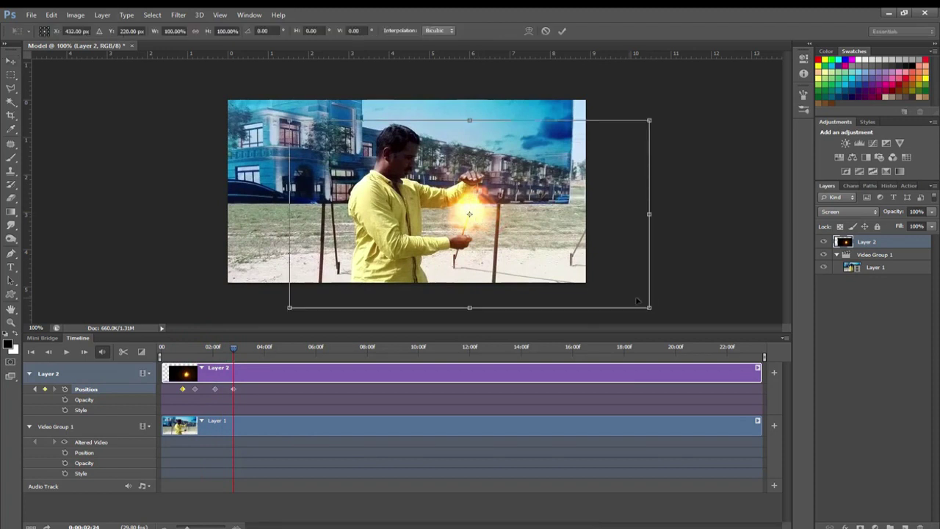
pyautogui.moveTo(649, 307); pyautogui.dragTo(623, 294)
pyautogui.press('Return')
pyautogui.click(525, 250)
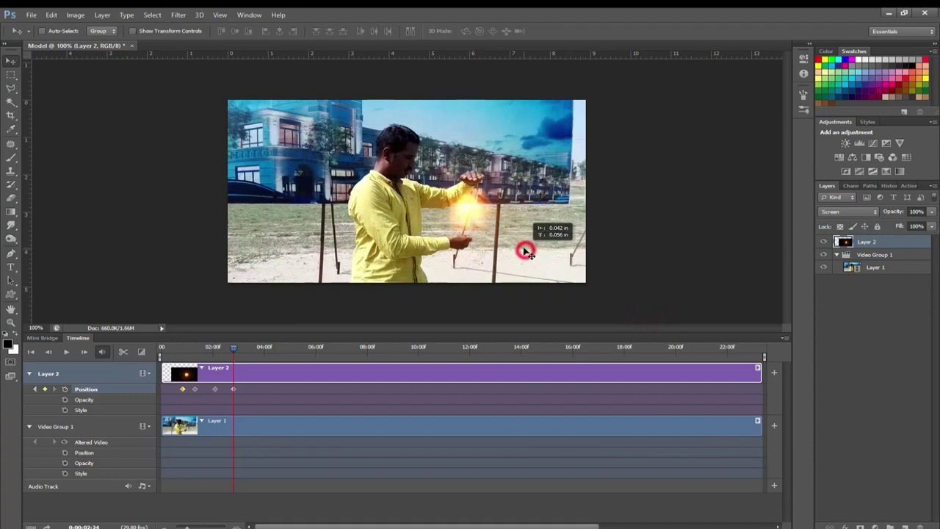
# Add Position keyframes keeping the fireball on the hands at 03:13, 04:00 and 04:13
pyautogui.moveTo(236, 351); pyautogui.dragTo(250, 348)
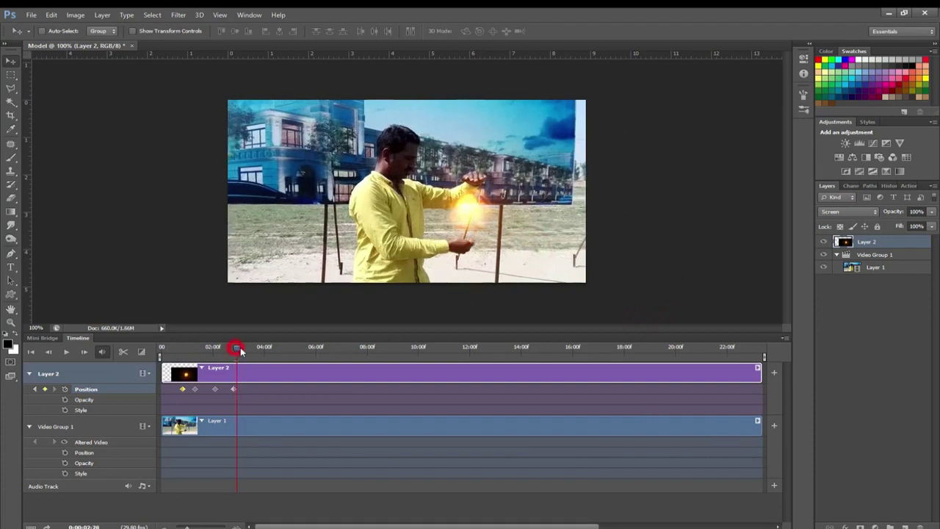
pyautogui.moveTo(475, 221); pyautogui.dragTo(464, 223)
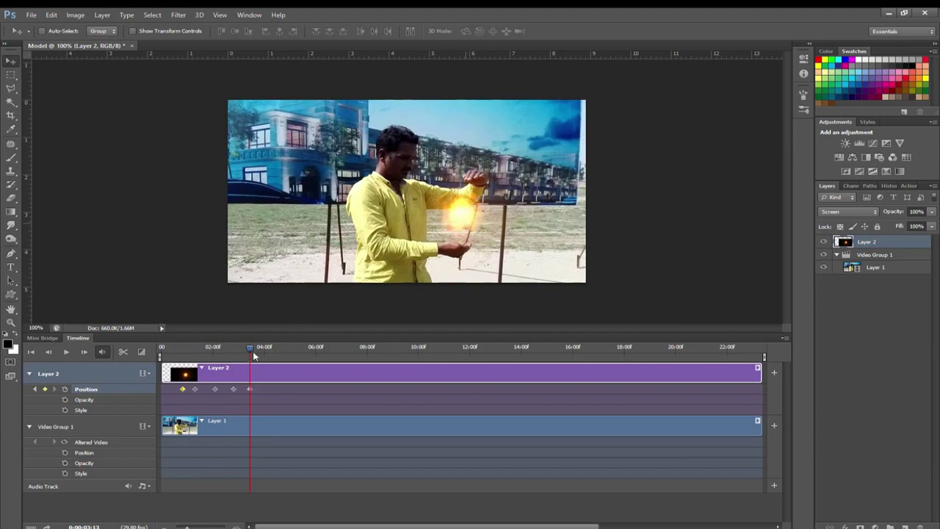
pyautogui.moveTo(250, 352); pyautogui.dragTo(264, 348)
pyautogui.moveTo(464, 215); pyautogui.dragTo(446, 213)
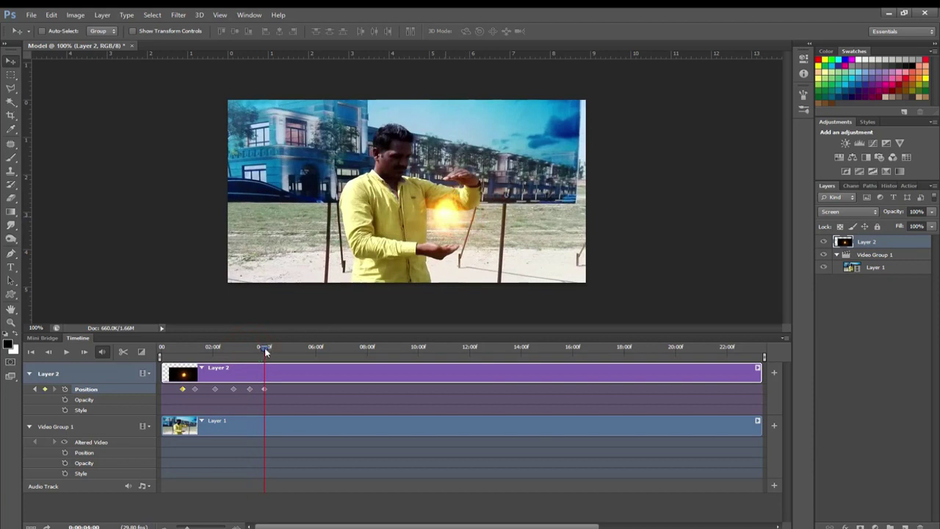
pyautogui.moveTo(265, 348); pyautogui.dragTo(276, 347)
pyautogui.moveTo(448, 220); pyautogui.dragTo(436, 216)
# Continue Position keyframes on the hands at 04:24, 05:18, 06:05 and 06:20
pyautogui.moveTo(277, 351); pyautogui.dragTo(285, 348)
pyautogui.moveTo(431, 220); pyautogui.dragTo(401, 218)
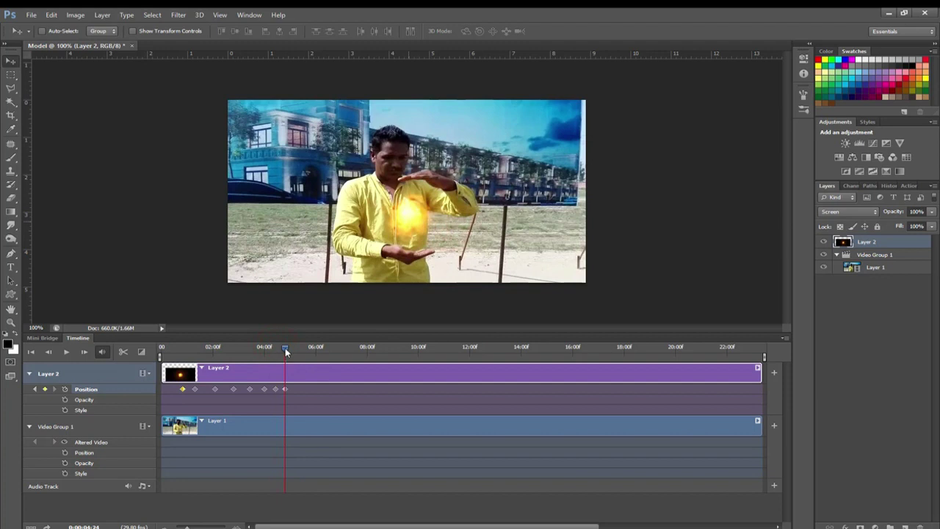
pyautogui.moveTo(286, 352); pyautogui.dragTo(306, 350)
pyautogui.moveTo(410, 230); pyautogui.dragTo(398, 222)
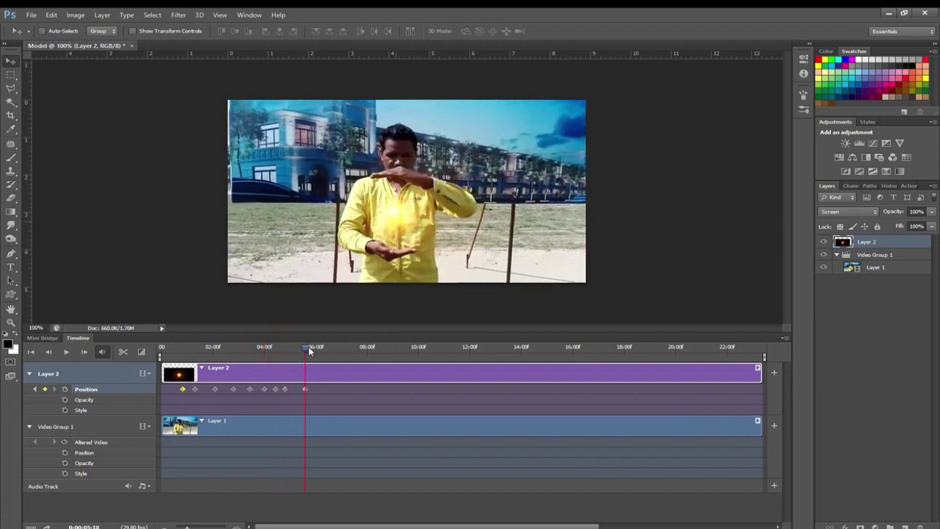
pyautogui.moveTo(306, 352); pyautogui.dragTo(319, 346)
pyautogui.moveTo(384, 213); pyautogui.dragTo(377, 217)
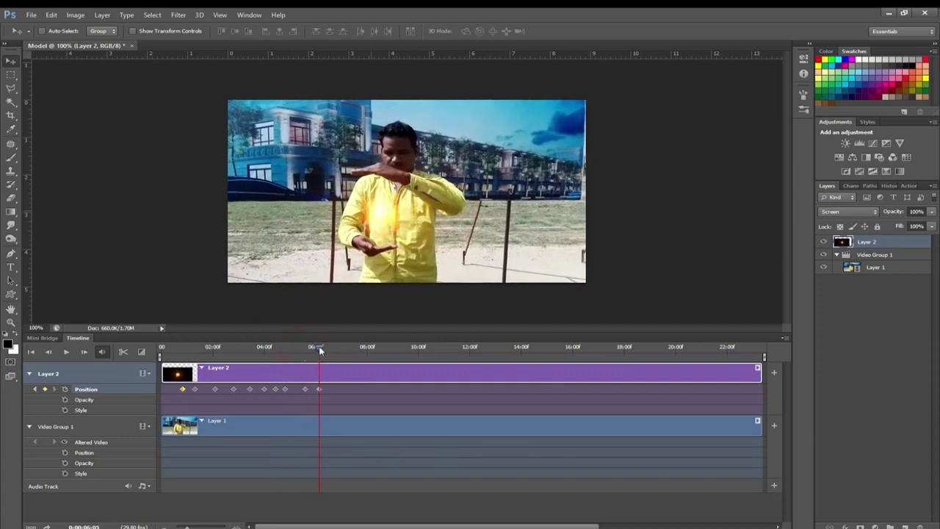
pyautogui.moveTo(320, 350); pyautogui.dragTo(331, 346)
pyautogui.moveTo(371, 220)
pyautogui.mouseDown()
pyautogui.moveTo(387, 226)
pyautogui.moveTo(386, 236)
pyautogui.mouseUp()
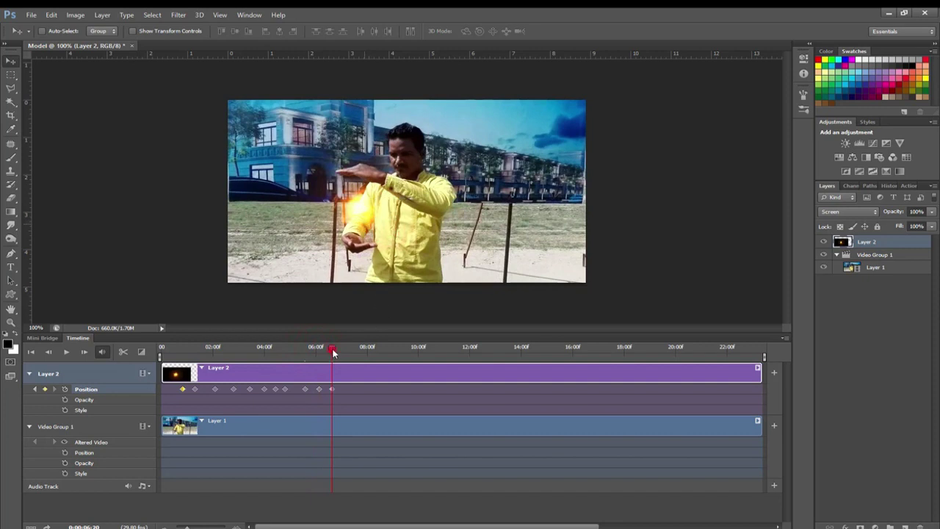
# Keyframe Layer 2 onto the hand at about 07:05, 07:20, 08:22 and 09:18
pyautogui.moveTo(332, 349); pyautogui.dragTo(345, 351)
pyautogui.moveTo(360, 221); pyautogui.dragTo(352, 207)
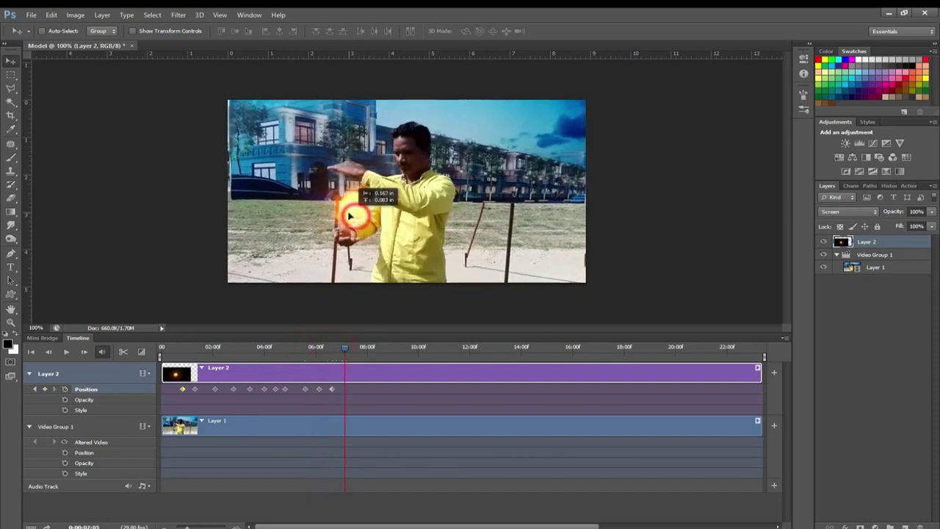
pyautogui.moveTo(346, 349); pyautogui.dragTo(358, 351)
pyautogui.moveTo(352, 215); pyautogui.dragTo(340, 202)
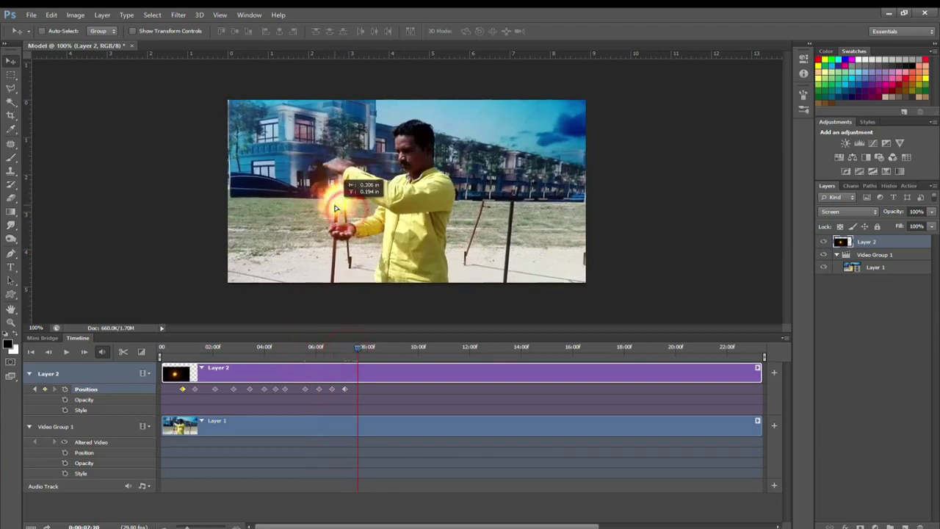
pyautogui.moveTo(361, 349); pyautogui.dragTo(390, 356)
pyautogui.moveTo(336, 197); pyautogui.dragTo(341, 190)
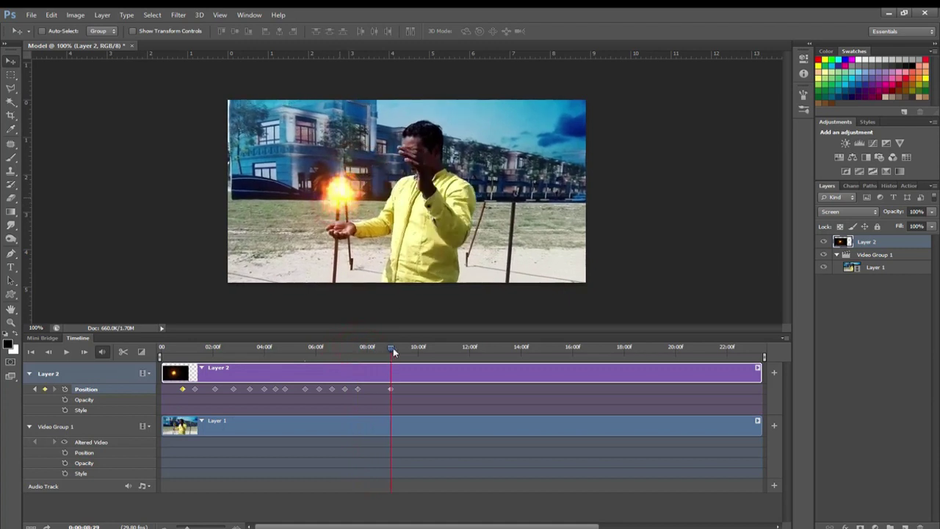
pyautogui.moveTo(394, 353); pyautogui.dragTo(407, 351)
pyautogui.moveTo(344, 195); pyautogui.dragTo(337, 196)
# Add fireball Position keyframes on the hand at 10:10, 11:00, 11:14 and 11:28
pyautogui.moveTo(410, 351); pyautogui.dragTo(426, 347)
pyautogui.moveTo(320, 193)
pyautogui.mouseDown()
pyautogui.moveTo(327, 196)
pyautogui.moveTo(320, 188)
pyautogui.mouseUp()
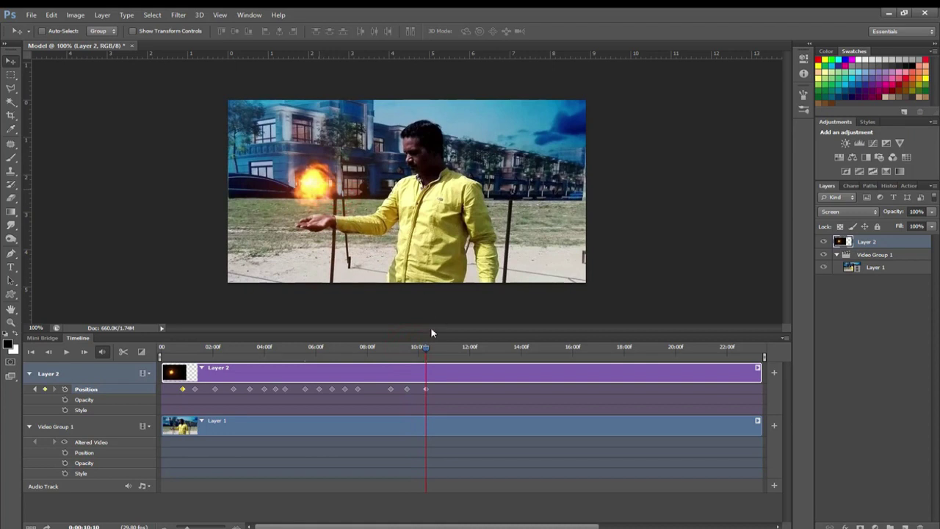
pyautogui.moveTo(427, 351); pyautogui.dragTo(443, 352)
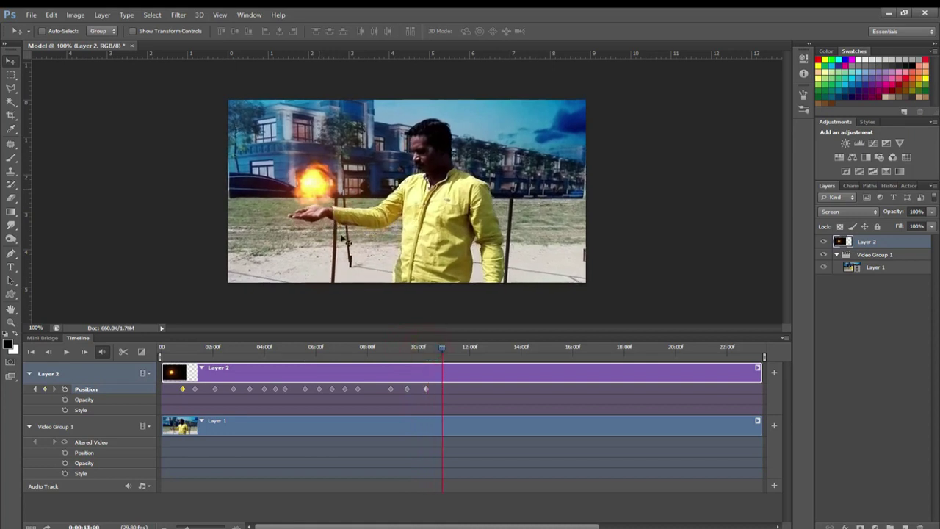
pyautogui.moveTo(323, 193); pyautogui.dragTo(317, 185)
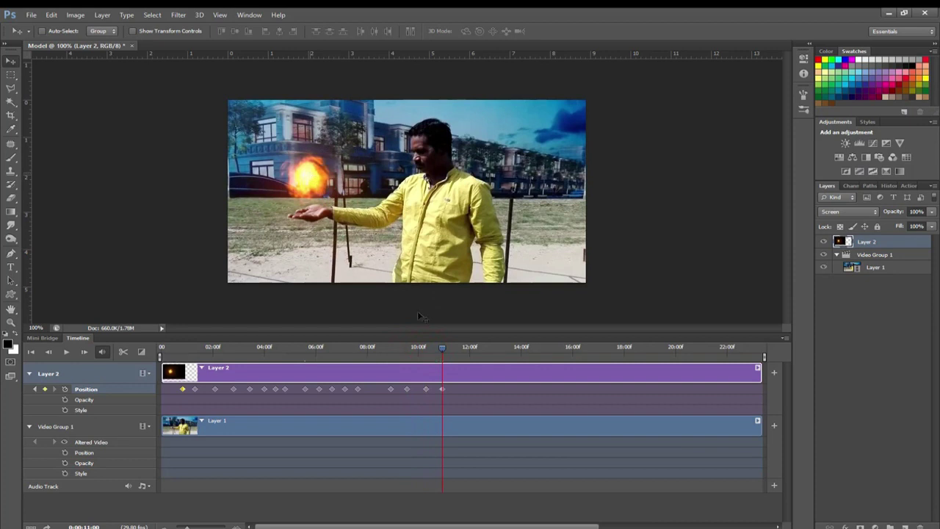
pyautogui.moveTo(443, 352); pyautogui.dragTo(455, 351)
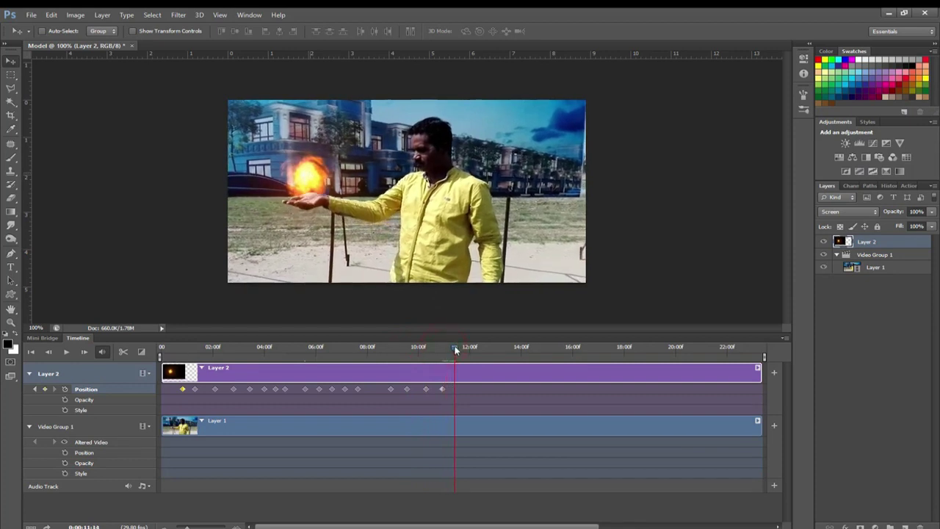
pyautogui.moveTo(309, 181); pyautogui.dragTo(303, 170)
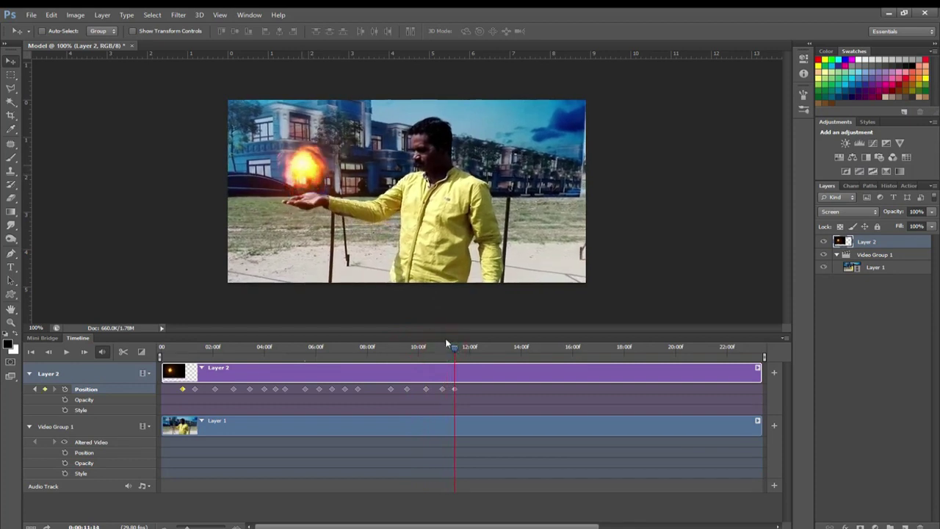
pyautogui.moveTo(455, 351); pyautogui.dragTo(467, 350)
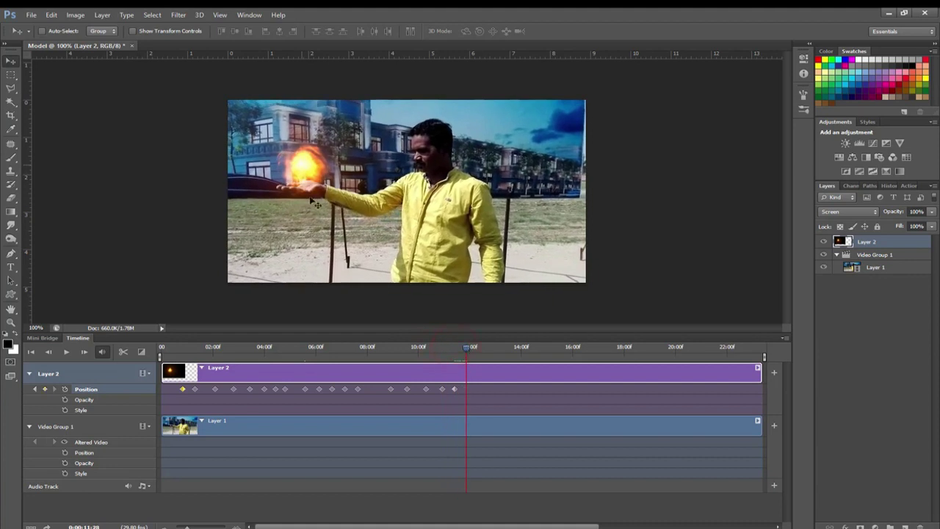
pyautogui.moveTo(297, 171); pyautogui.dragTo(294, 163)
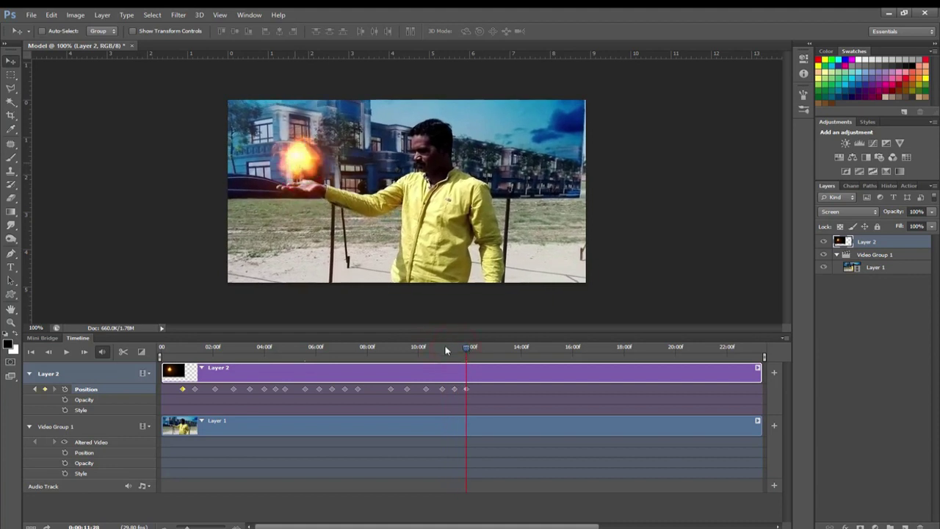
# Reposition the fireball onto the hand at about 12:12, 12:24, 13:08 and 13:24
pyautogui.moveTo(470, 351); pyautogui.dragTo(478, 350)
pyautogui.moveTo(295, 155); pyautogui.dragTo(299, 144)
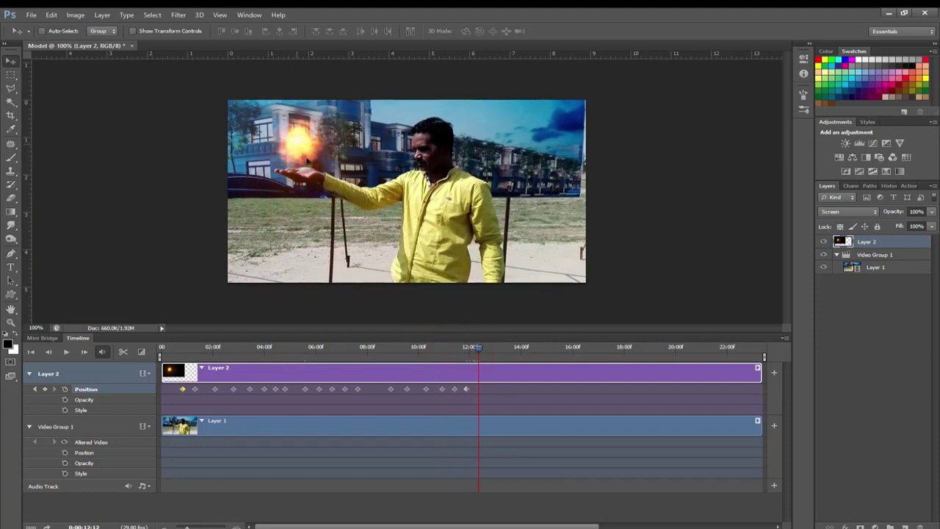
pyautogui.moveTo(478, 350); pyautogui.dragTo(488, 351)
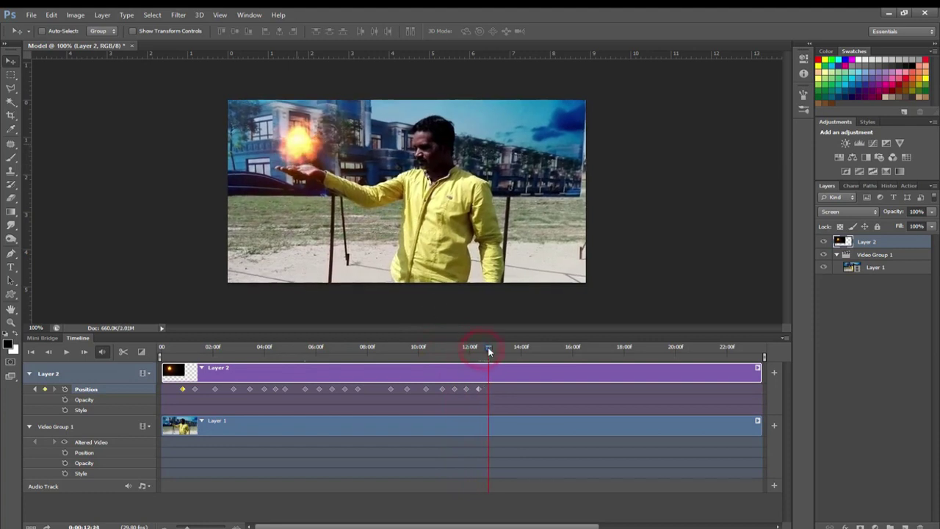
pyautogui.moveTo(315, 150); pyautogui.dragTo(316, 153)
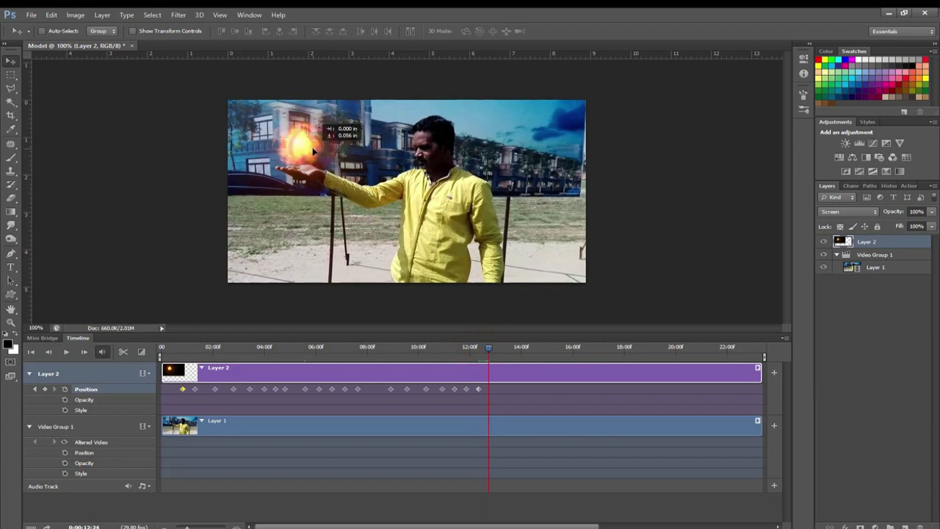
pyautogui.moveTo(495, 350); pyautogui.dragTo(501, 351)
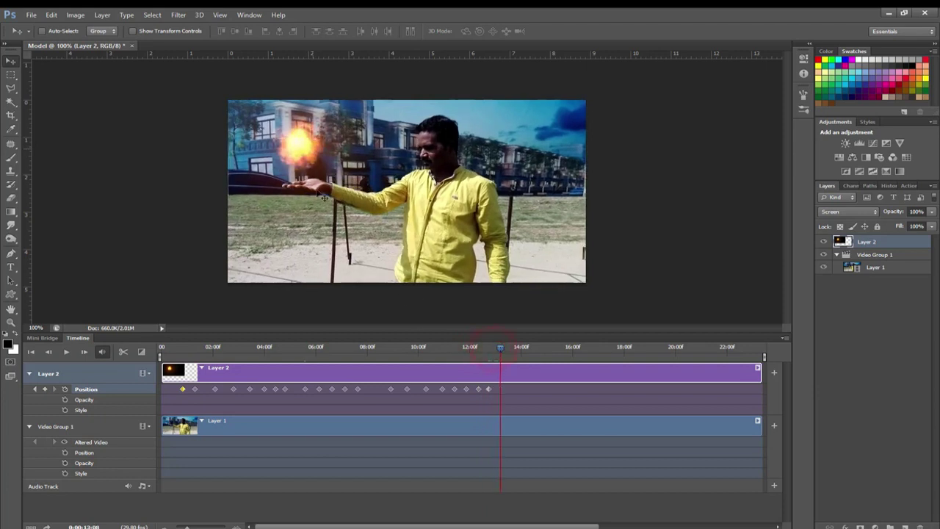
pyautogui.moveTo(308, 165); pyautogui.dragTo(311, 170)
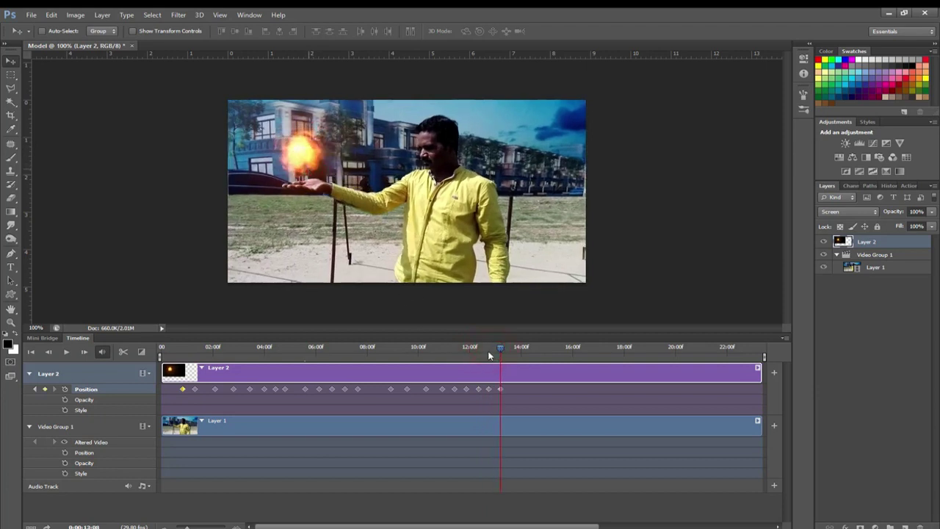
pyautogui.moveTo(501, 350); pyautogui.dragTo(514, 350)
pyautogui.moveTo(296, 155)
pyautogui.mouseDown()
pyautogui.moveTo(306, 169)
pyautogui.moveTo(312, 164)
pyautogui.mouseUp()
# Track the fireball rightward with the hand at 13:24, 14:08, 15:07, 15:20 and 16:06
pyautogui.moveTo(515, 348); pyautogui.dragTo(525, 350)
pyautogui.moveTo(316, 173); pyautogui.dragTo(321, 179)
pyautogui.moveTo(526, 350); pyautogui.dragTo(539, 347)
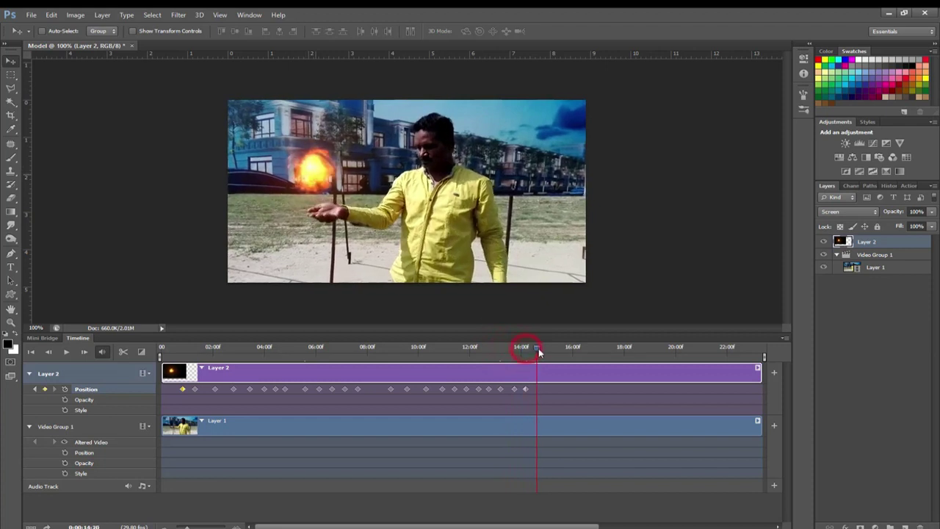
pyautogui.moveTo(310, 172); pyautogui.dragTo(322, 175)
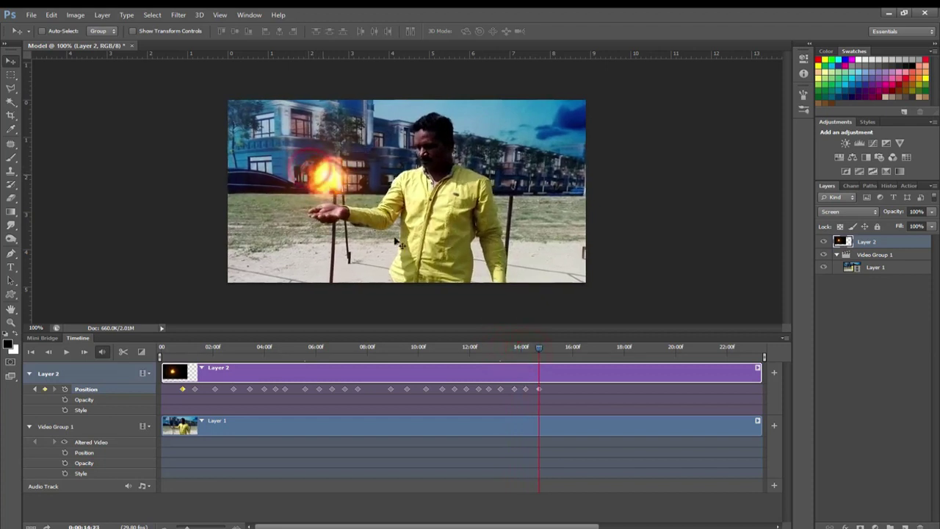
pyautogui.moveTo(544, 352); pyautogui.dragTo(552, 349)
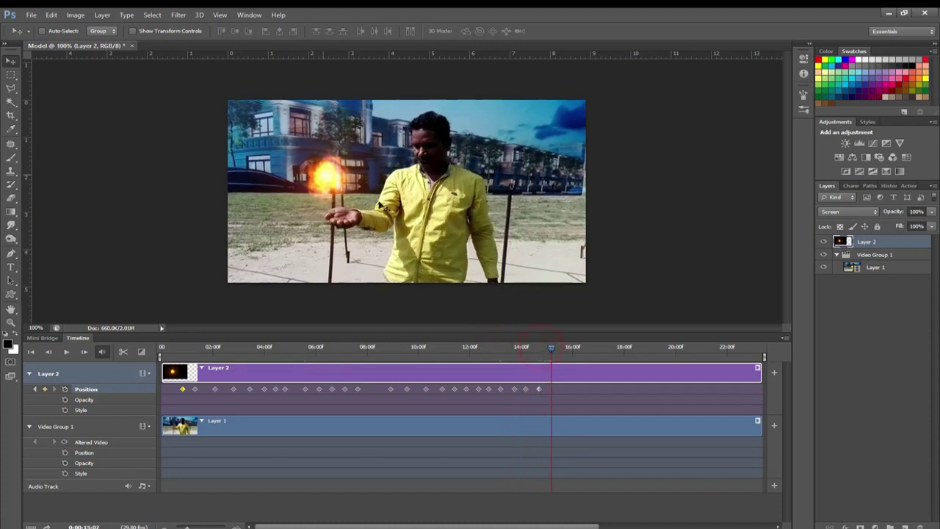
pyautogui.moveTo(337, 186); pyautogui.dragTo(351, 187)
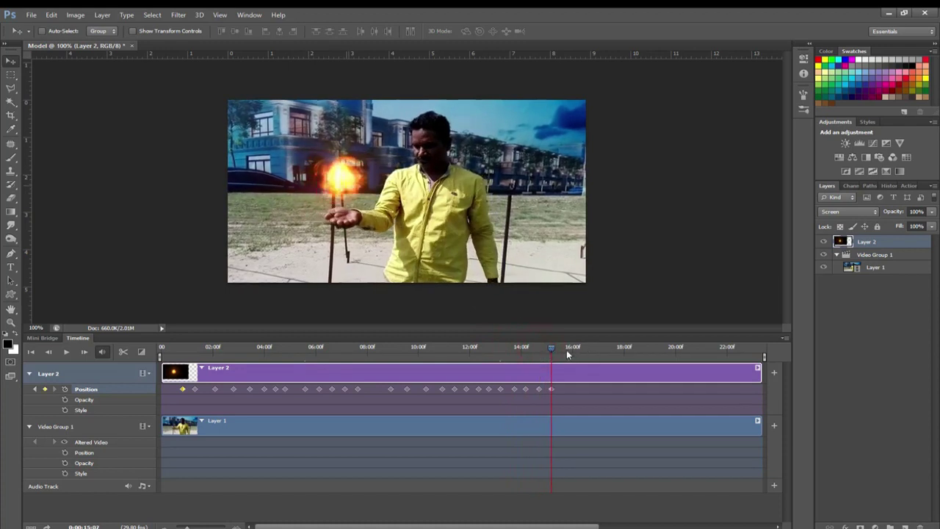
pyautogui.moveTo(551, 352); pyautogui.dragTo(563, 349)
pyautogui.moveTo(353, 188); pyautogui.dragTo(385, 190)
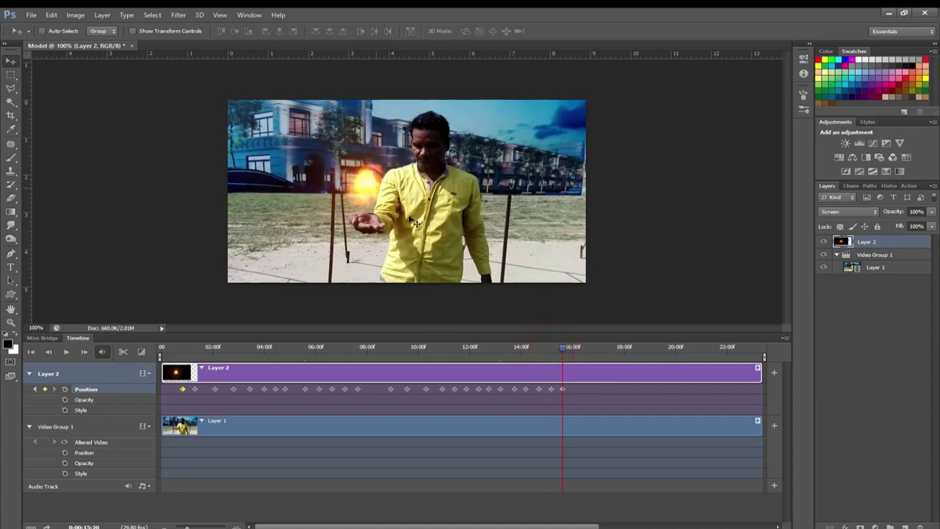
pyautogui.moveTo(563, 352); pyautogui.dragTo(575, 348)
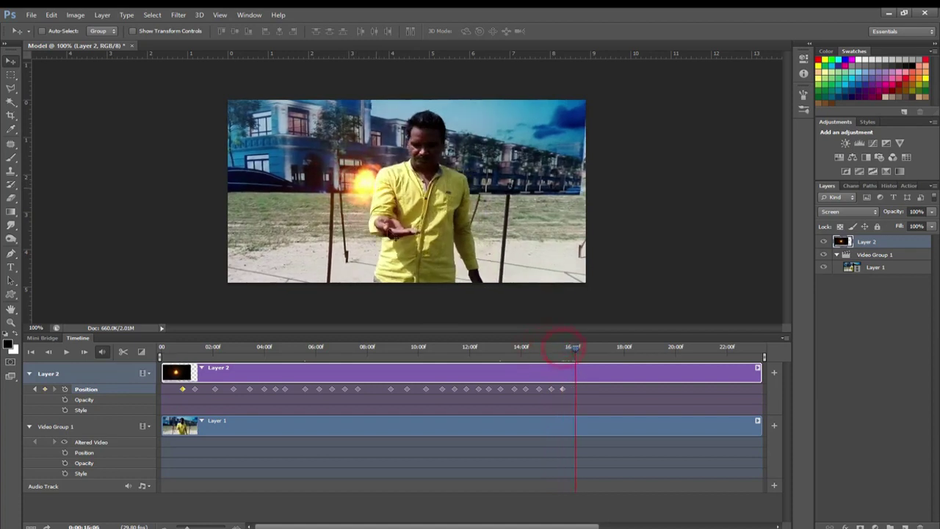
pyautogui.moveTo(371, 189); pyautogui.dragTo(397, 193)
# Keyframe the fireball on the hand at about 16:23 and 17:17, then advance to 18:05
pyautogui.moveTo(577, 346); pyautogui.dragTo(589, 348)
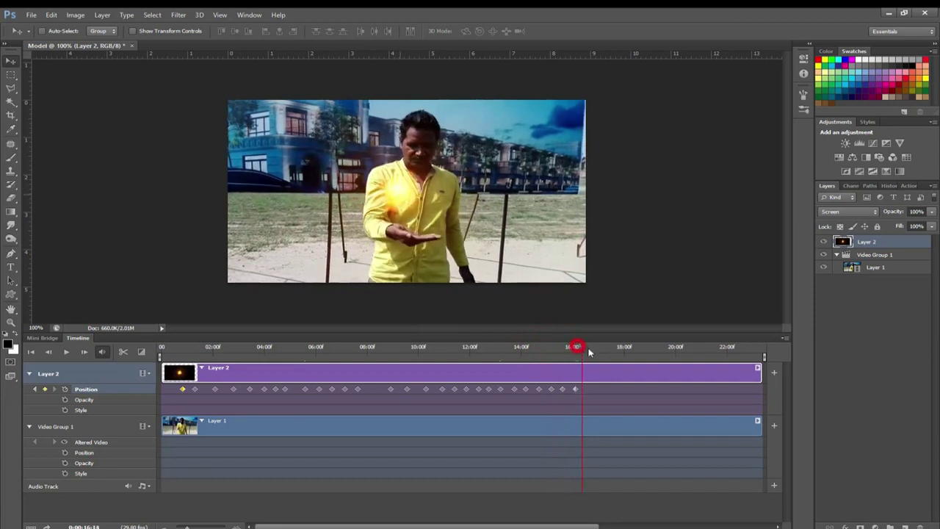
pyautogui.moveTo(406, 200)
pyautogui.mouseDown()
pyautogui.moveTo(422, 209)
pyautogui.moveTo(426, 201)
pyautogui.mouseUp()
pyautogui.click(590, 349)
pyautogui.moveTo(590, 348); pyautogui.dragTo(608, 348)
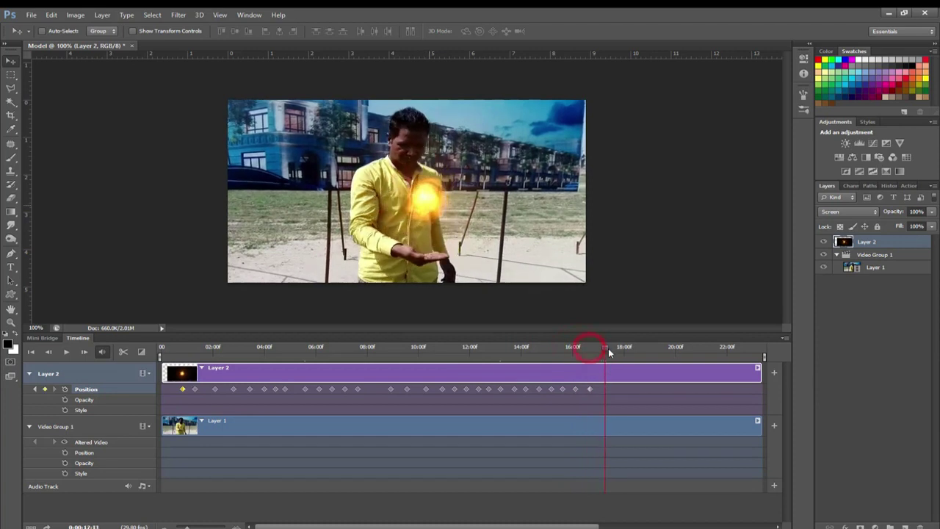
pyautogui.moveTo(420, 202); pyautogui.dragTo(424, 219)
pyautogui.moveTo(611, 352); pyautogui.dragTo(626, 350)
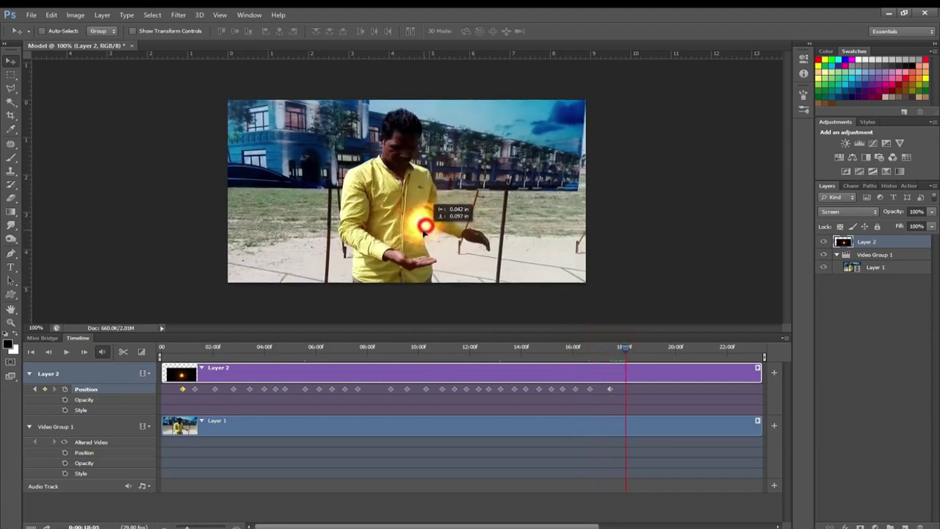
# Shift the fireball left with the hand at 19:14, 20:06 and 20:27, reaching 22:06
pyautogui.moveTo(626, 352); pyautogui.dragTo(659, 355)
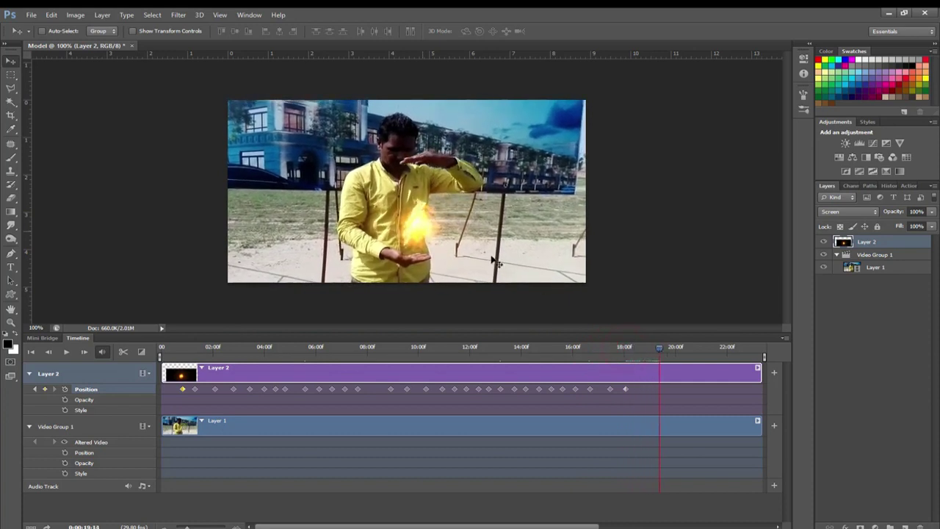
pyautogui.moveTo(430, 233); pyautogui.dragTo(428, 225)
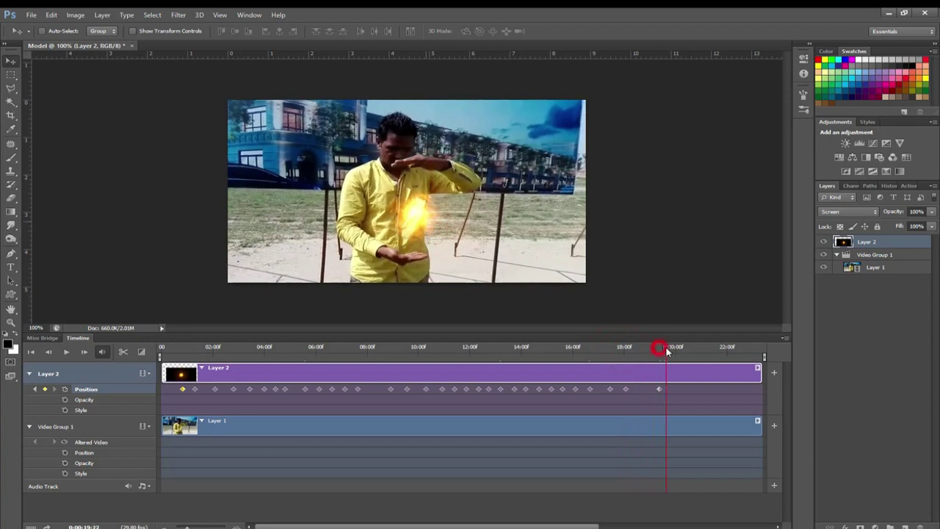
pyautogui.moveTo(659, 352); pyautogui.dragTo(676, 347)
pyautogui.moveTo(432, 230); pyautogui.dragTo(413, 224)
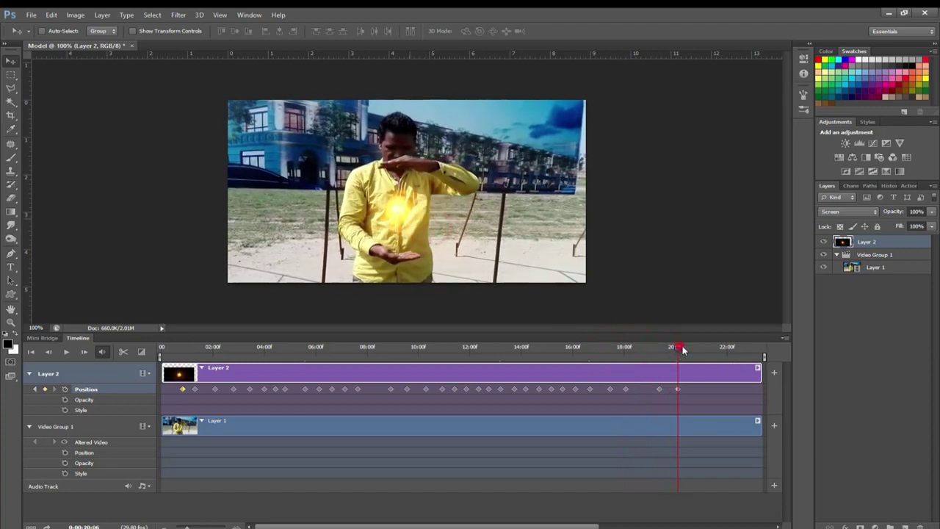
pyautogui.moveTo(676, 350); pyautogui.dragTo(696, 348)
pyautogui.moveTo(414, 226); pyautogui.dragTo(388, 225)
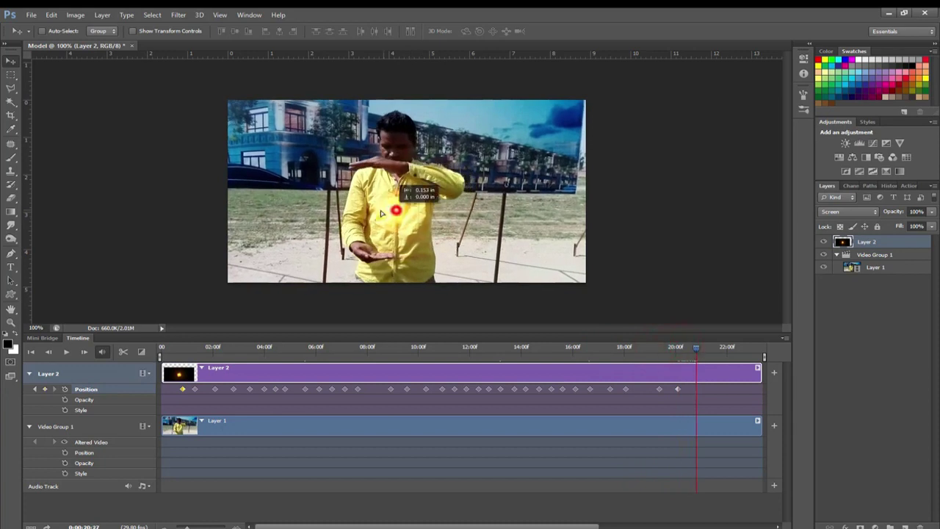
pyautogui.moveTo(696, 349); pyautogui.dragTo(714, 349)
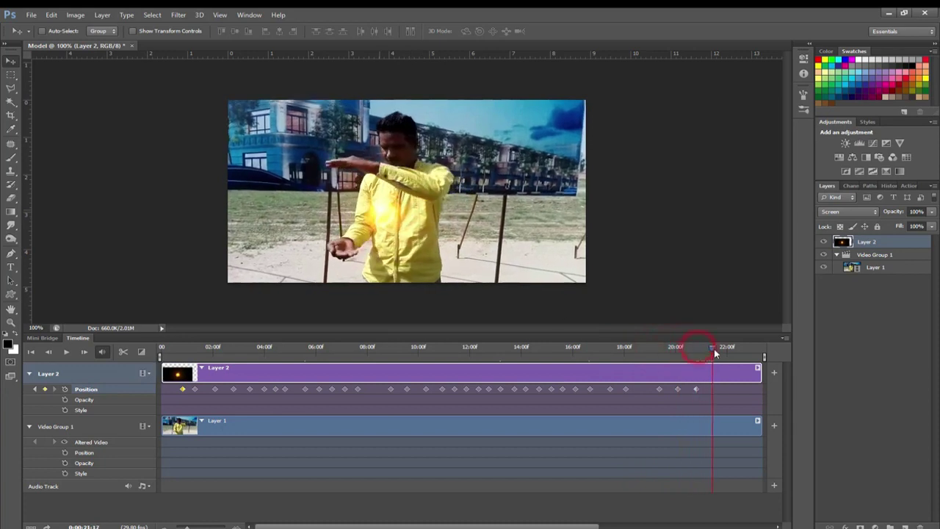
pyautogui.moveTo(384, 212); pyautogui.dragTo(351, 214)
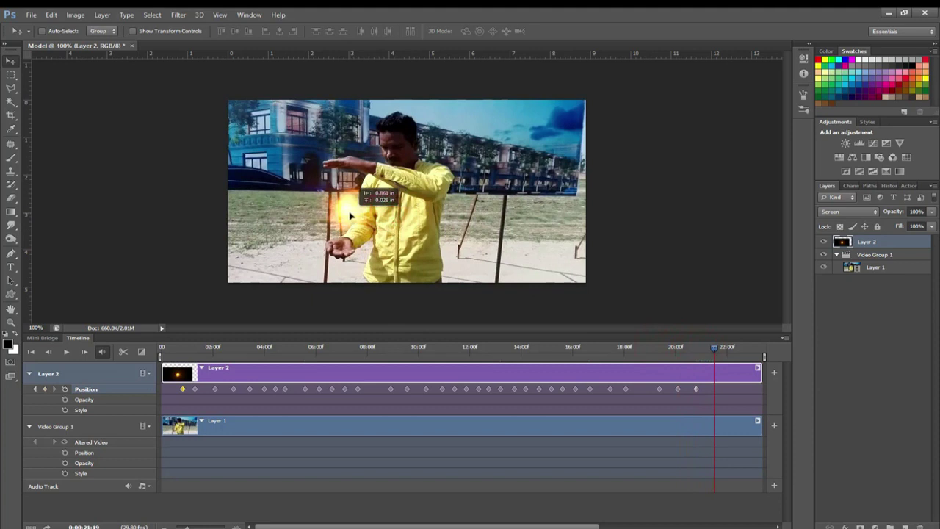
pyautogui.moveTo(717, 349); pyautogui.dragTo(730, 352)
# Move Layer 2 up-left with the hand at 22:06, 22:22, 23:04, 23:10 and final frame 23:15
pyautogui.moveTo(375, 217); pyautogui.dragTo(355, 213)
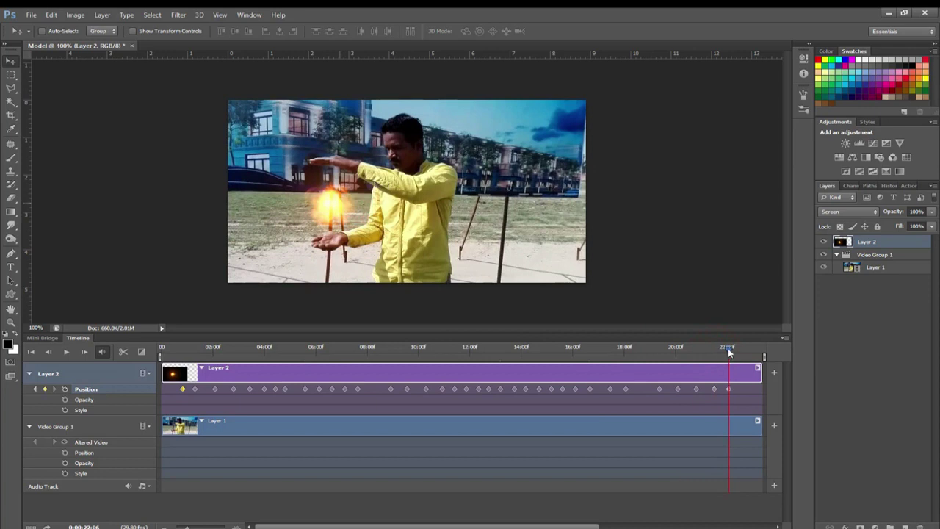
pyautogui.moveTo(728, 348); pyautogui.dragTo(742, 349)
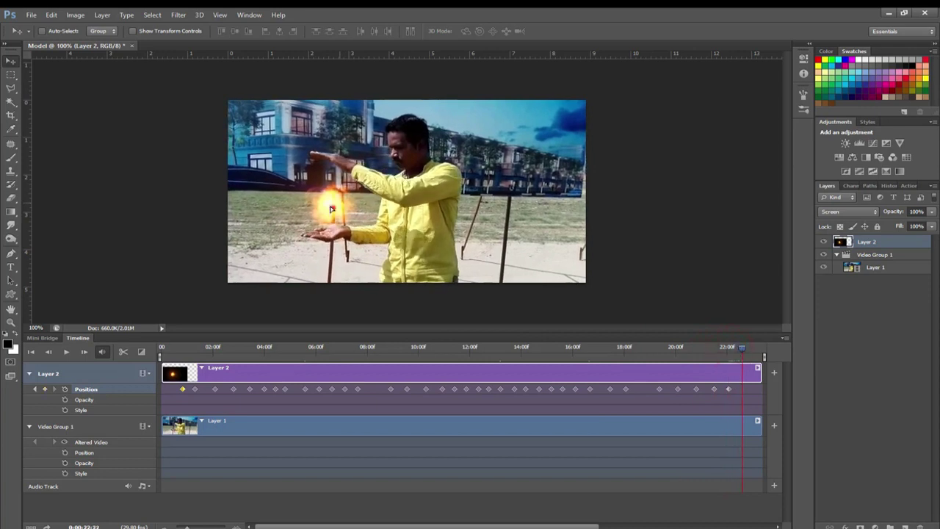
pyautogui.moveTo(331, 209); pyautogui.dragTo(323, 201)
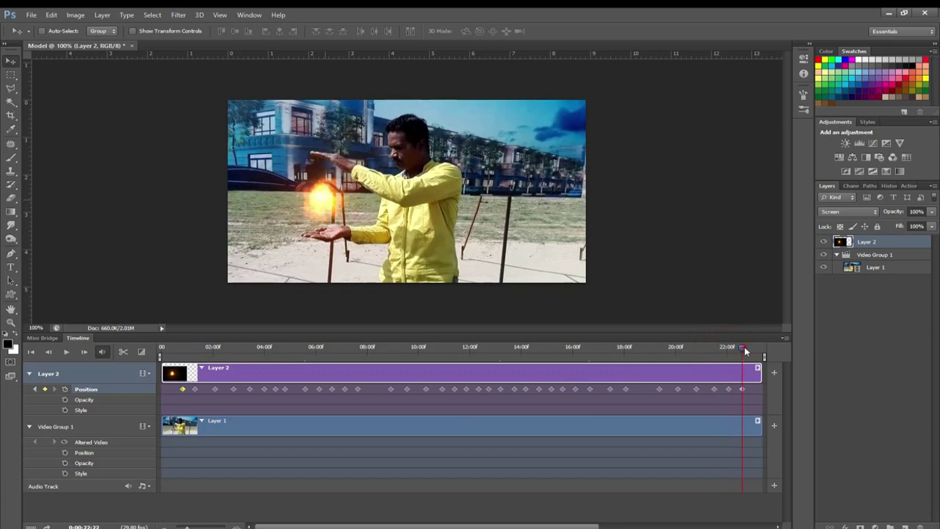
pyautogui.moveTo(745, 348); pyautogui.dragTo(753, 348)
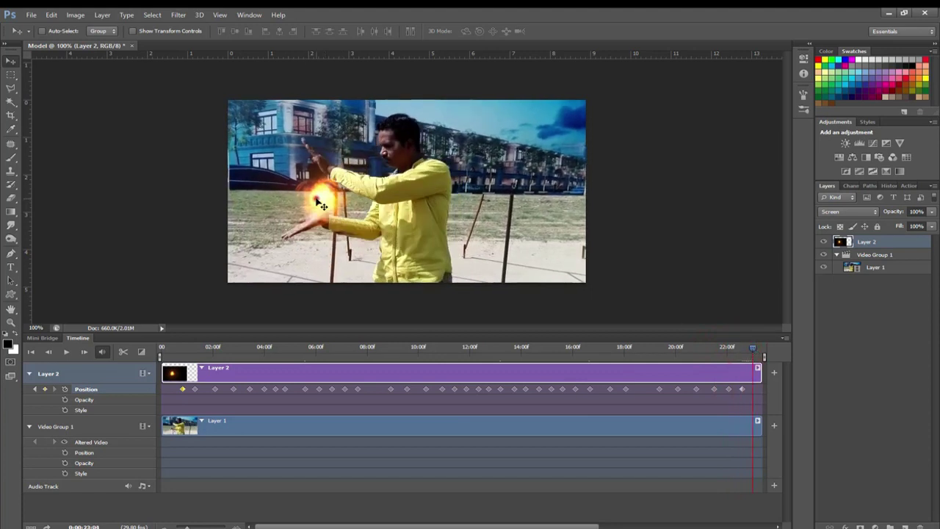
pyautogui.moveTo(322, 205); pyautogui.dragTo(284, 193)
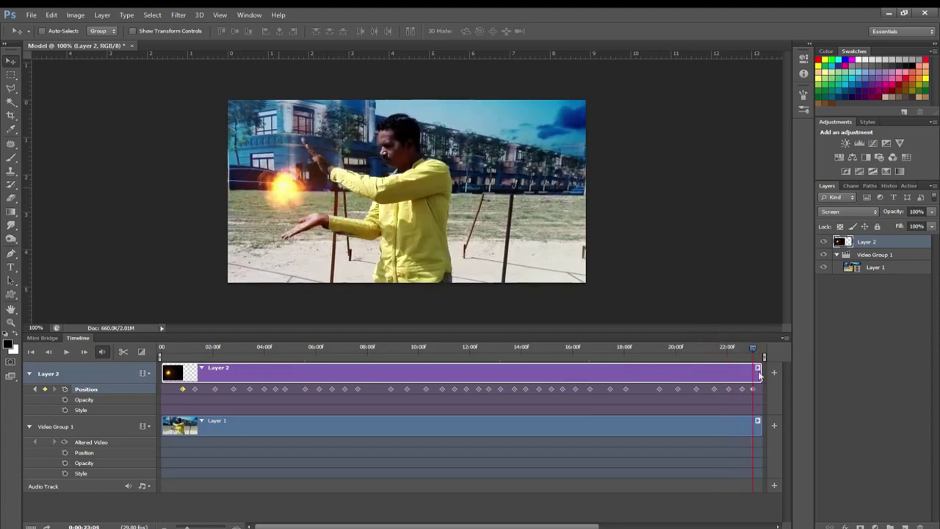
pyautogui.moveTo(756, 352); pyautogui.dragTo(758, 351)
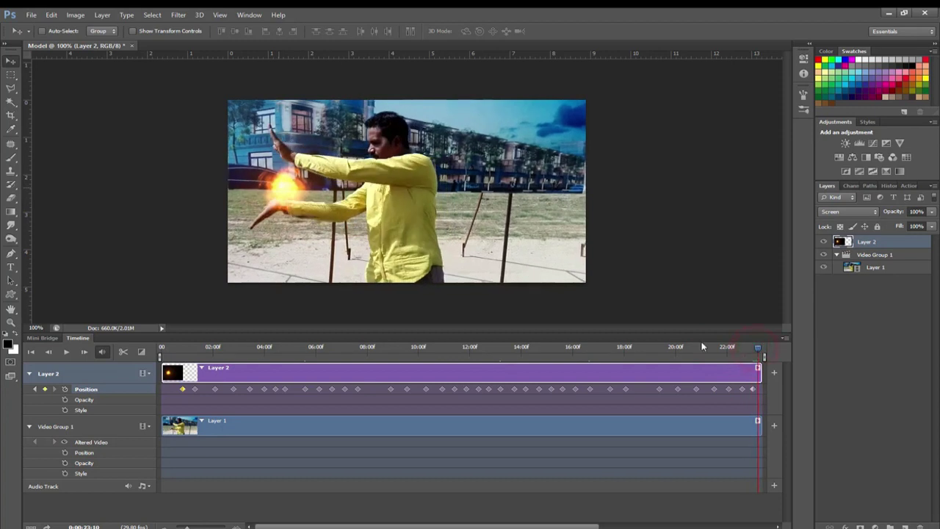
pyautogui.moveTo(294, 198); pyautogui.dragTo(262, 188)
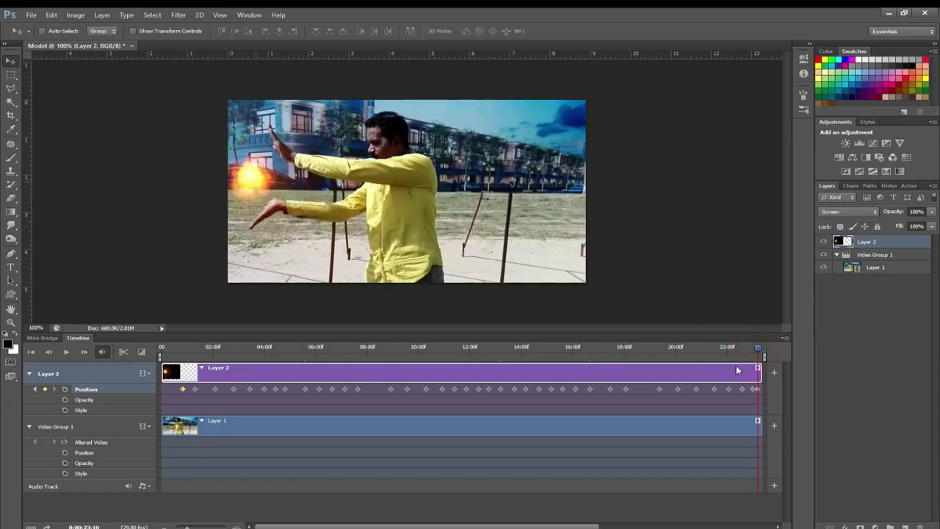
pyautogui.moveTo(759, 351); pyautogui.dragTo(763, 352)
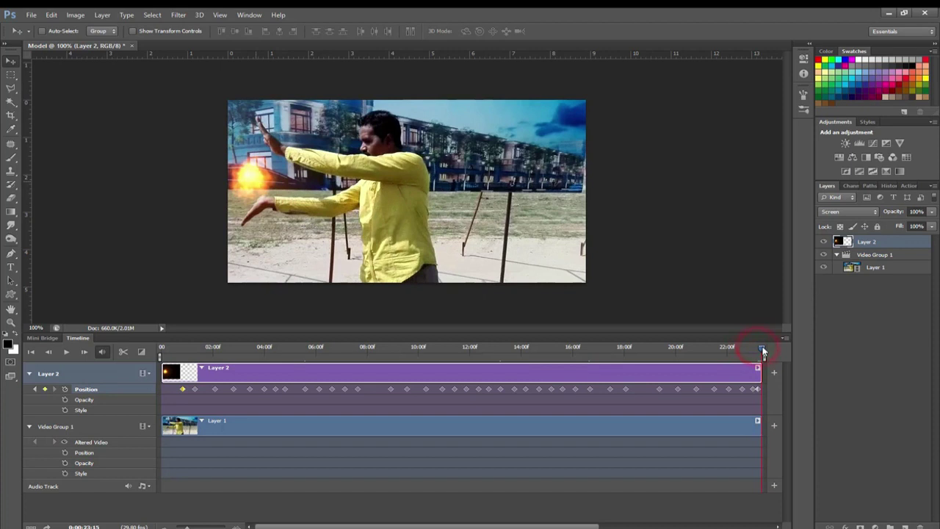
pyautogui.moveTo(266, 188); pyautogui.dragTo(252, 178)
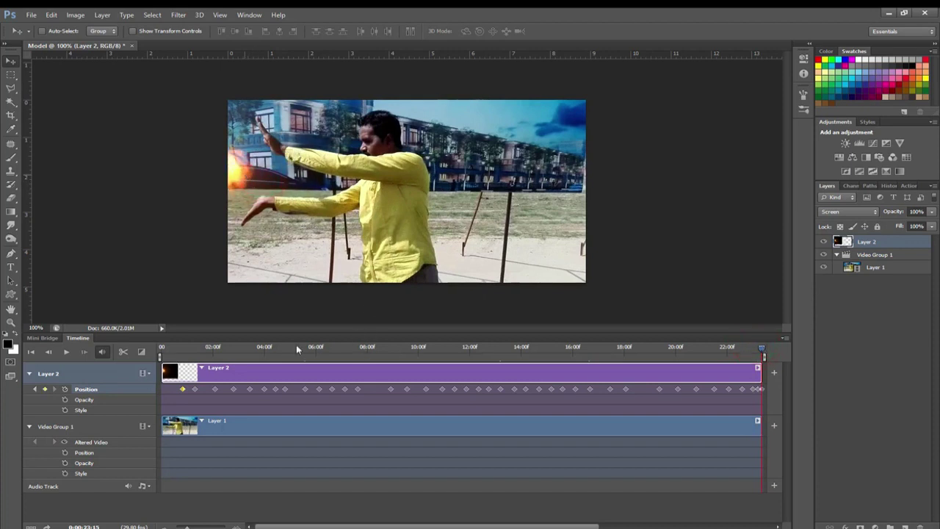
pyautogui.click(67, 352)
pyautogui.moveTo(763, 353); pyautogui.dragTo(461, 351)
pyautogui.moveTo(399, 346); pyautogui.dragTo(321, 346)
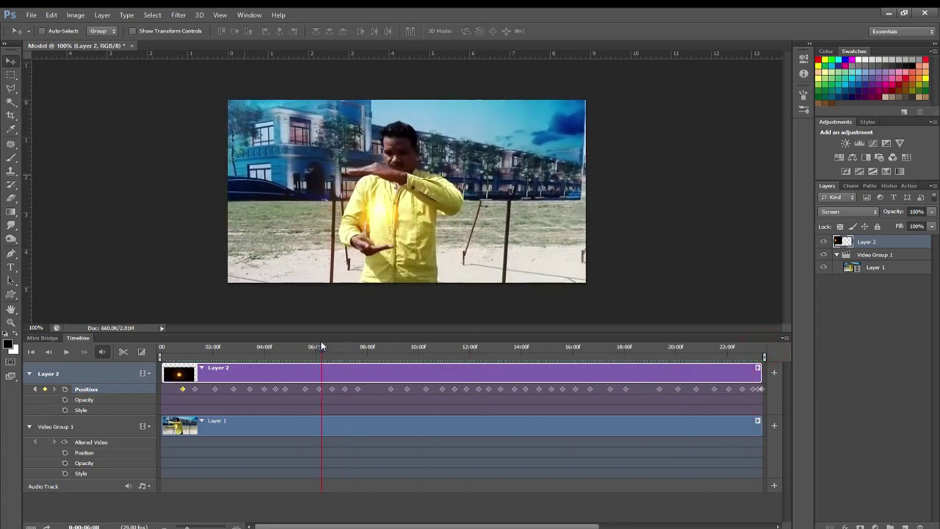